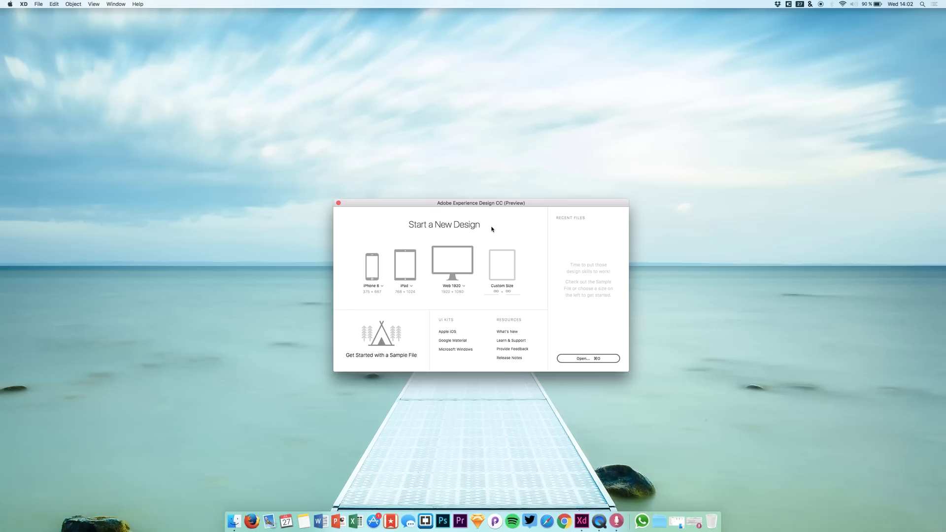
Create a new document from the Web 1920 preset, giving a blank Web 1920 – 1 artboard
{"action": "left_click", "coordinate": [448, 257]}
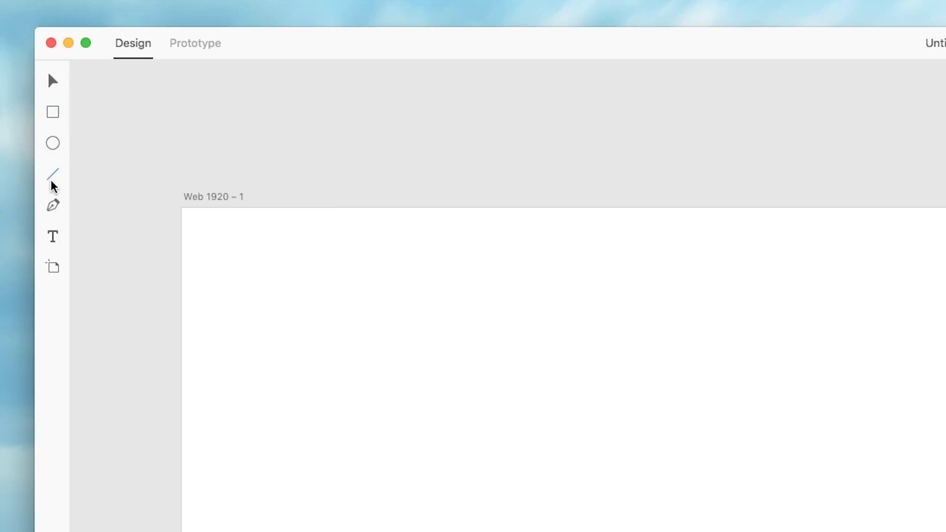
{"action": "left_click", "coordinate": [55, 209]}
{"action": "left_click", "coordinate": [56, 237]}
{"action": "key", "text": "r"}
{"action": "key", "text": "e"}
{"action": "key", "text": "r"}
{"action": "key", "text": "e"}
{"action": "left_click", "coordinate": [55, 211]}
{"action": "left_click", "coordinate": [320, 287]}
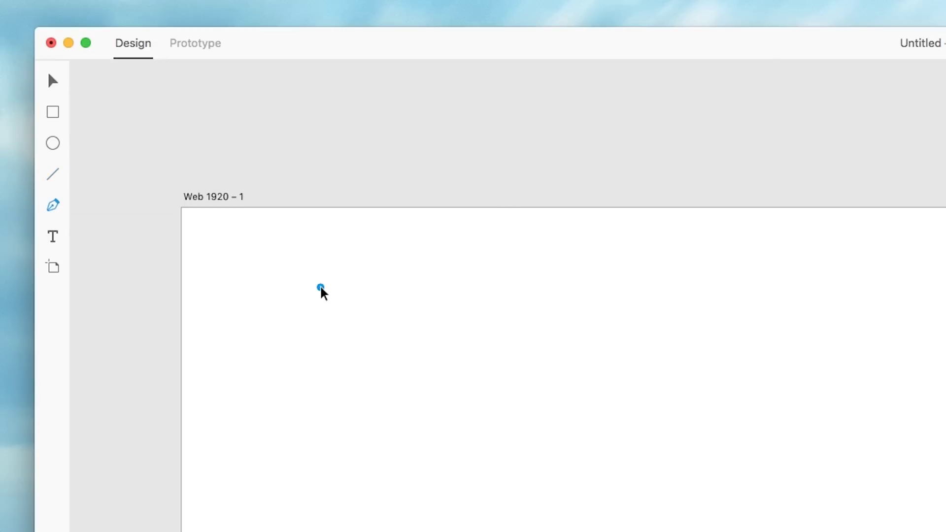
{"action": "left_click", "coordinate": [478, 337]}
{"action": "left_click_drag", "start_coordinate": [373, 439], "coordinate": [382, 437]}
{"action": "left_click", "coordinate": [320, 287]}
{"action": "key", "text": "Escape"}
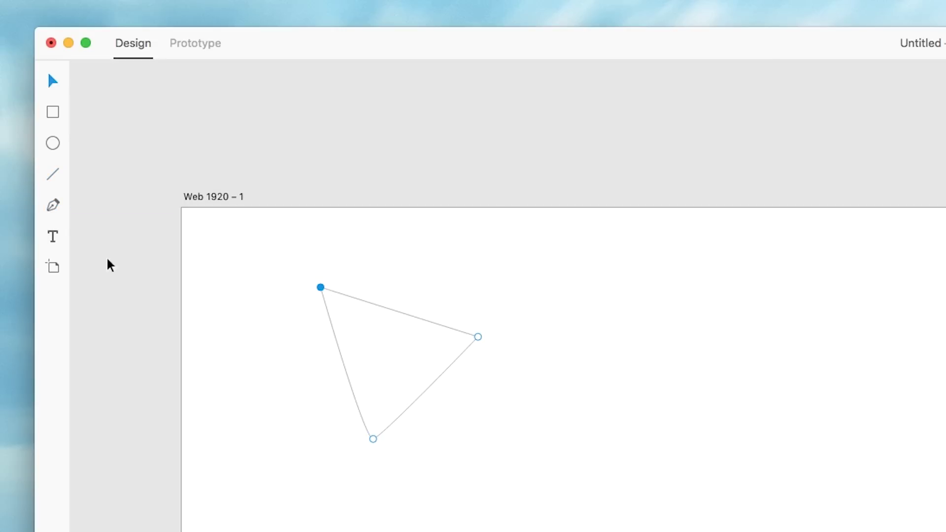
{"action": "left_click", "coordinate": [53, 238]}
{"action": "left_click", "coordinate": [374, 239]}
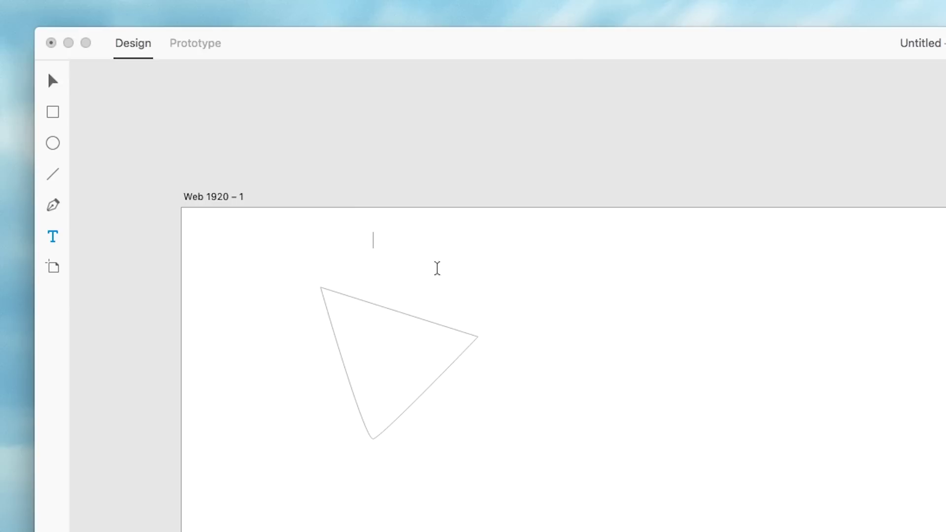
{"action": "left_click", "coordinate": [391, 359]}
{"action": "key", "text": "v"}
{"action": "left_click_drag", "start_coordinate": [498, 421], "coordinate": [270, 215]}
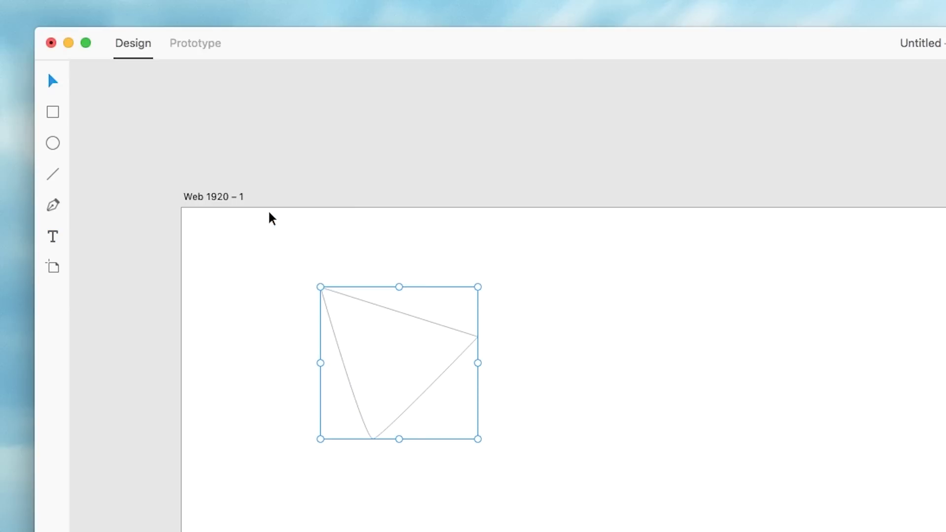
{"action": "key", "text": "Delete"}
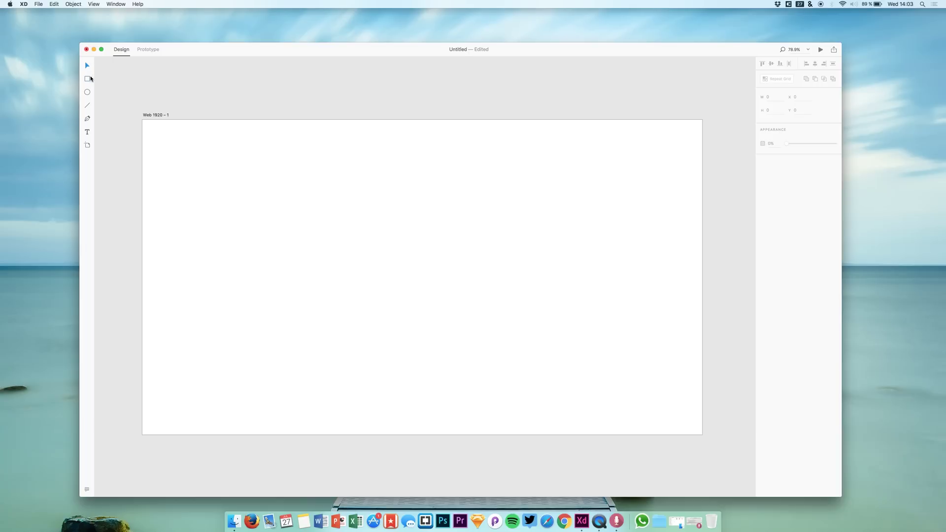
Draw a 445×279 rectangle on the artboard and try rounding its corners
{"action": "left_click", "coordinate": [88, 79]}
{"action": "left_click_drag", "start_coordinate": [155, 127], "coordinate": [284, 208]}
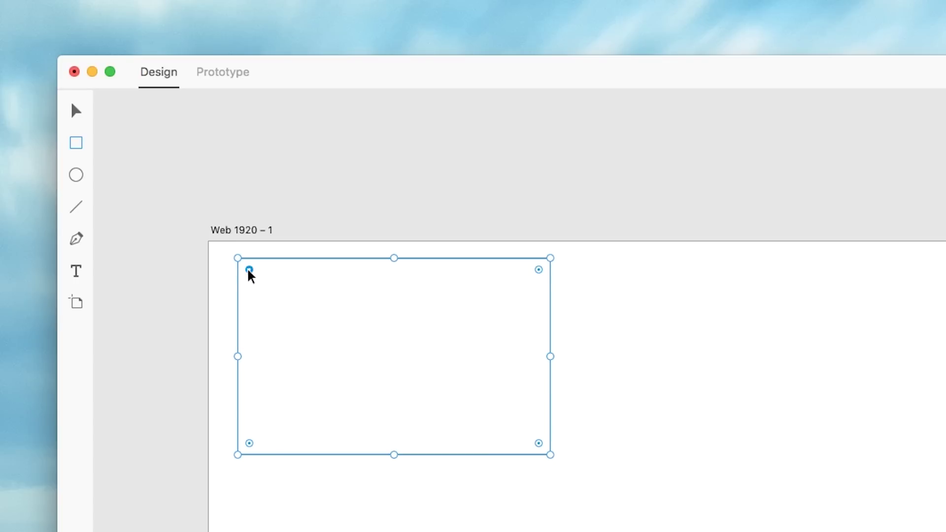
{"action": "left_click_drag", "start_coordinate": [158, 131], "coordinate": [164, 138]}
{"action": "left_click_drag", "start_coordinate": [265, 291], "coordinate": [306, 320]}
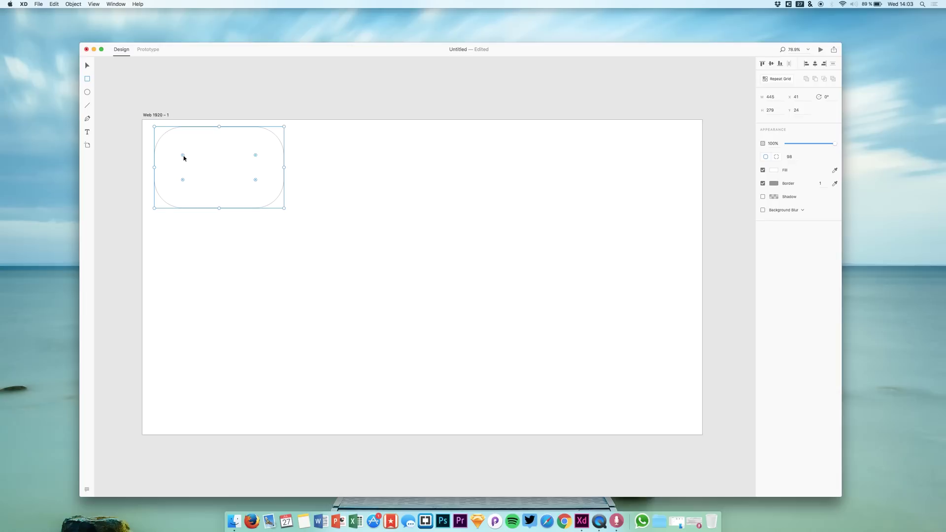
{"action": "mouse_move", "coordinate": [181, 153]}
{"action": "left_mouse_down"}
{"action": "mouse_move", "coordinate": [160, 135]}
{"action": "mouse_move", "coordinate": [192, 157]}
{"action": "mouse_move", "coordinate": [173, 144]}
{"action": "left_mouse_up"}
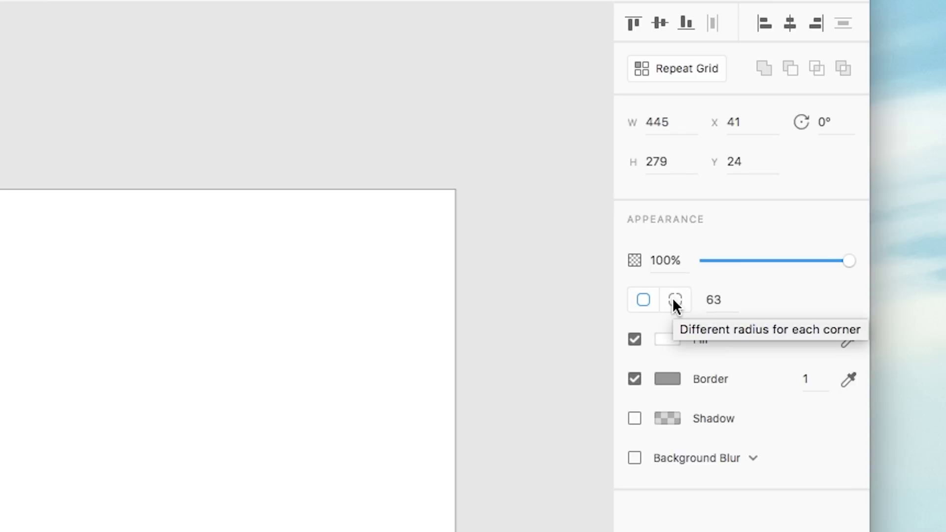
Enable per-corner radii and set the corners to 10, 1000 and 100
{"action": "left_click", "coordinate": [776, 156]}
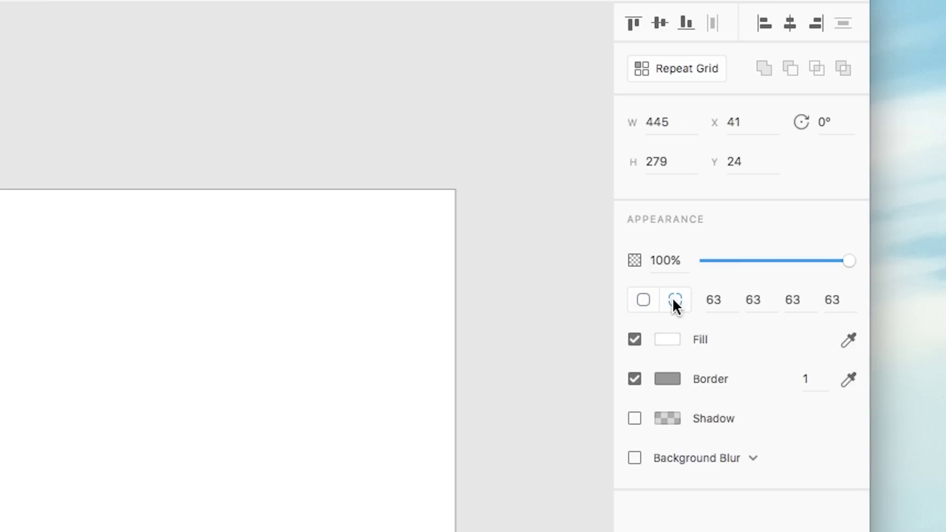
{"action": "left_click", "coordinate": [723, 301]}
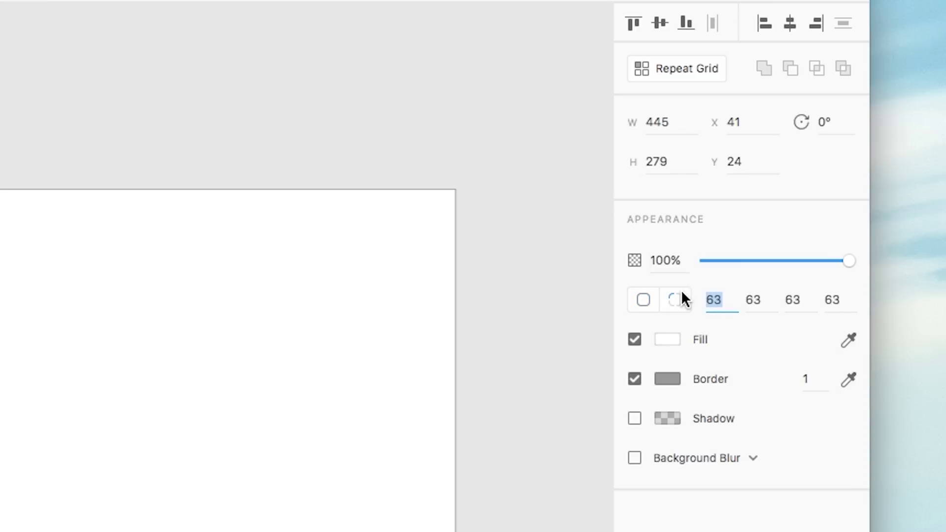
{"action": "left_click", "coordinate": [705, 304]}
{"action": "type", "text": "10"}
{"action": "key", "text": "Return"}
{"action": "left_click", "coordinate": [753, 300]}
{"action": "type", "text": "1000"}
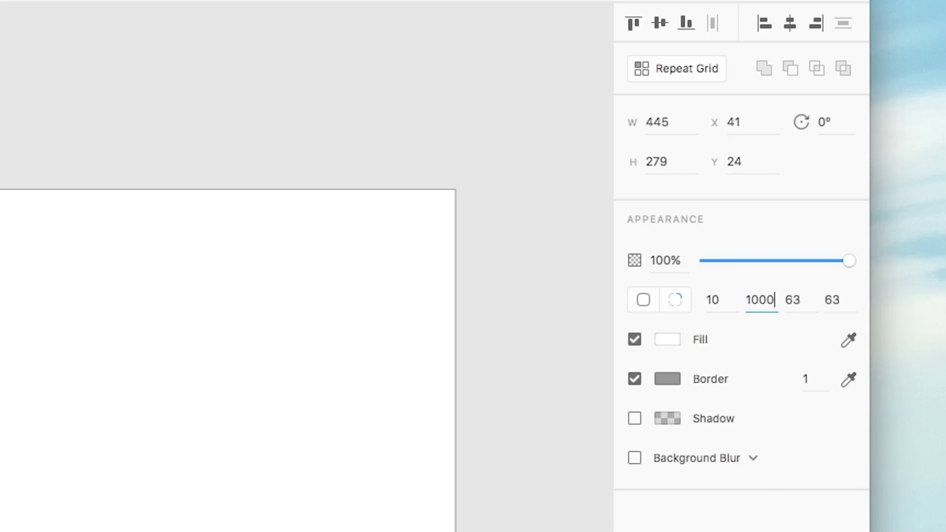
{"action": "key", "text": "Tab"}
{"action": "type", "text": "100"}
{"action": "key", "text": "Return"}
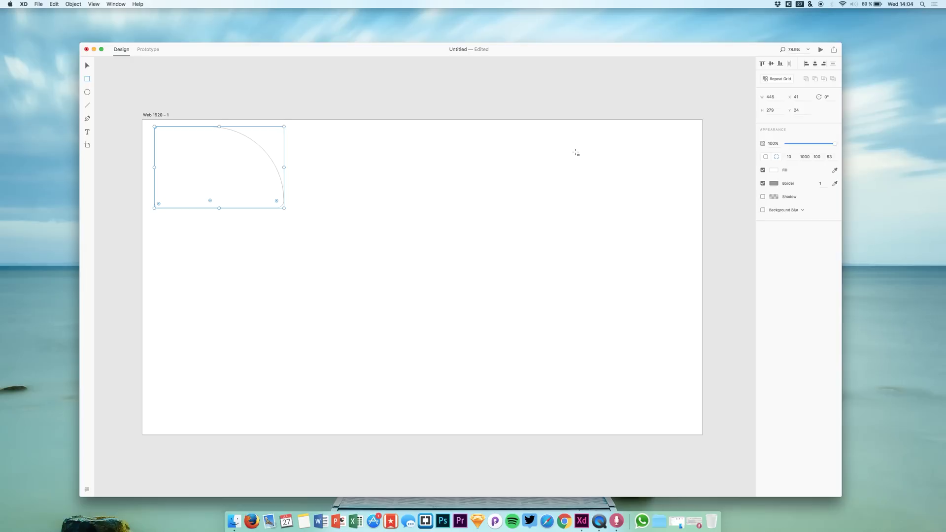
Draw a second small rectangle, then delete it
{"action": "left_click_drag", "start_coordinate": [198, 165], "coordinate": [255, 240]}
{"action": "key", "text": "XF86AudioRaiseVolume"}
{"action": "key", "text": "Delete"}
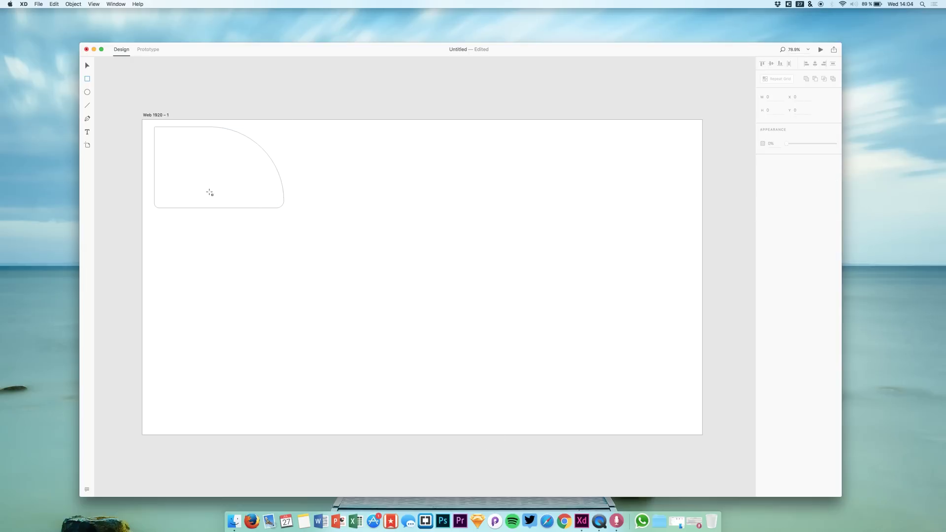
Move the shape to the artboard centre and round it into a full pill
{"action": "left_click_drag", "start_coordinate": [98, 77], "coordinate": [96, 74]}
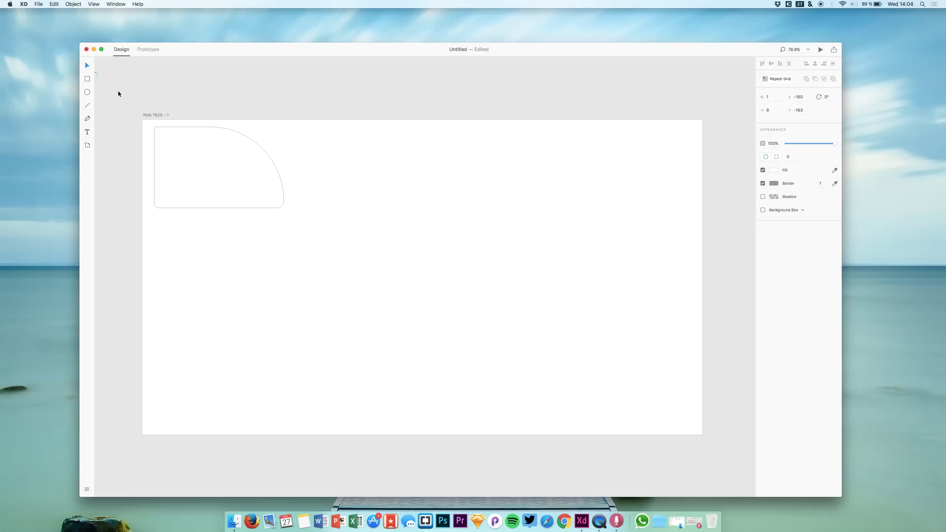
{"action": "left_click_drag", "start_coordinate": [217, 177], "coordinate": [434, 281]}
{"action": "left_click", "coordinate": [427, 323]}
{"action": "left_click", "coordinate": [439, 299]}
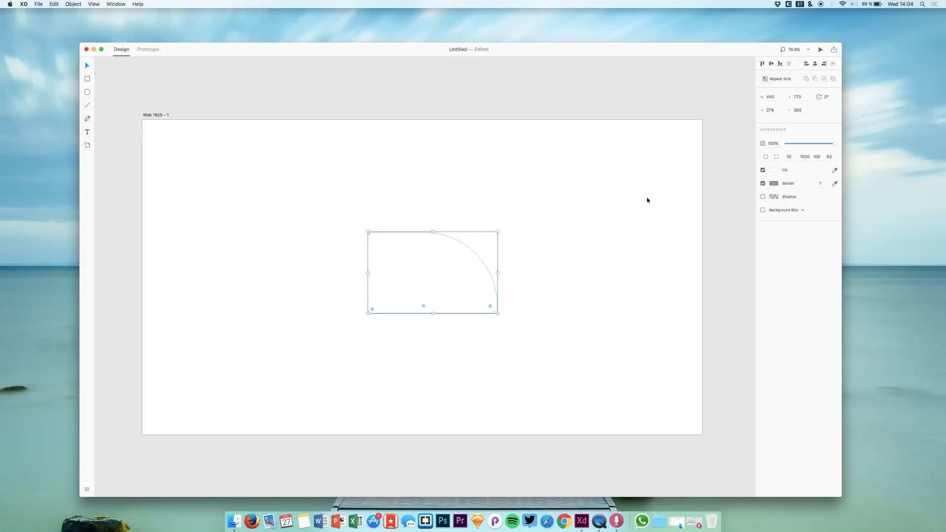
{"action": "left_click", "coordinate": [768, 158]}
{"action": "left_click", "coordinate": [777, 157]}
{"action": "left_click_drag", "start_coordinate": [495, 239], "coordinate": [486, 247]}
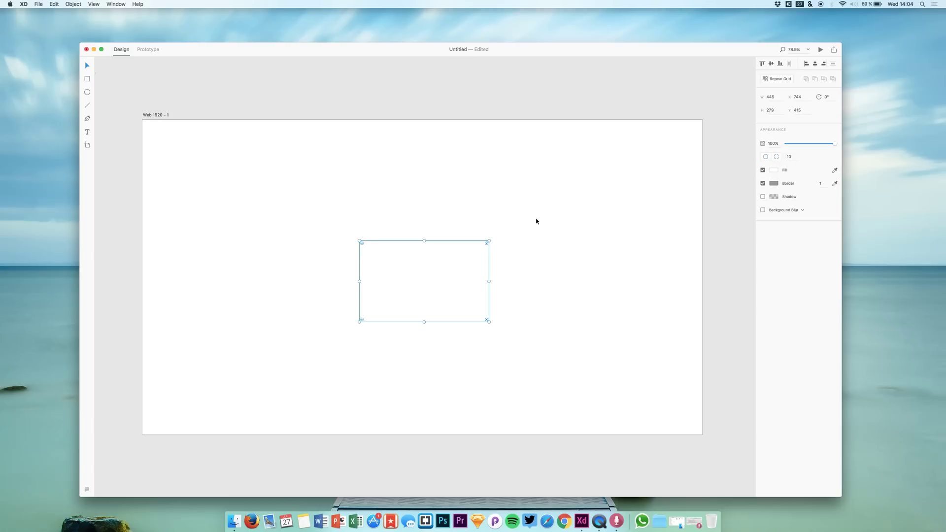
{"action": "left_click_drag", "start_coordinate": [486, 245], "coordinate": [468, 275]}
Set the pill to 62% opacity and fill it with light grey sampled by eyedropper
{"action": "mouse_move", "coordinate": [802, 144]}
{"action": "left_mouse_down"}
{"action": "mouse_move", "coordinate": [783, 148]}
{"action": "mouse_move", "coordinate": [816, 149]}
{"action": "left_mouse_up"}
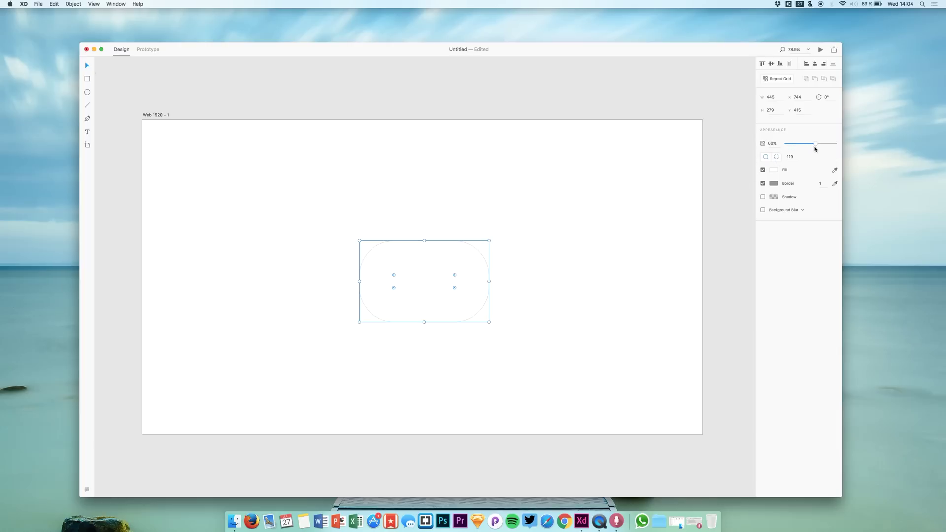
{"action": "left_click", "coordinate": [773, 170]}
{"action": "type", "text": "FF0000"}
{"action": "key", "text": "Return"}
{"action": "left_click", "coordinate": [790, 144]}
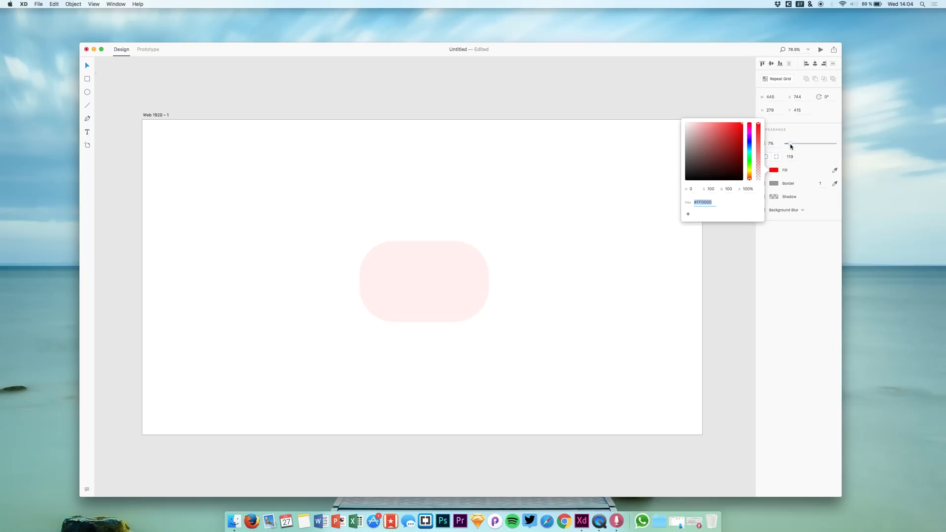
{"action": "left_click_drag", "start_coordinate": [790, 146], "coordinate": [816, 145]}
{"action": "left_click", "coordinate": [794, 158]}
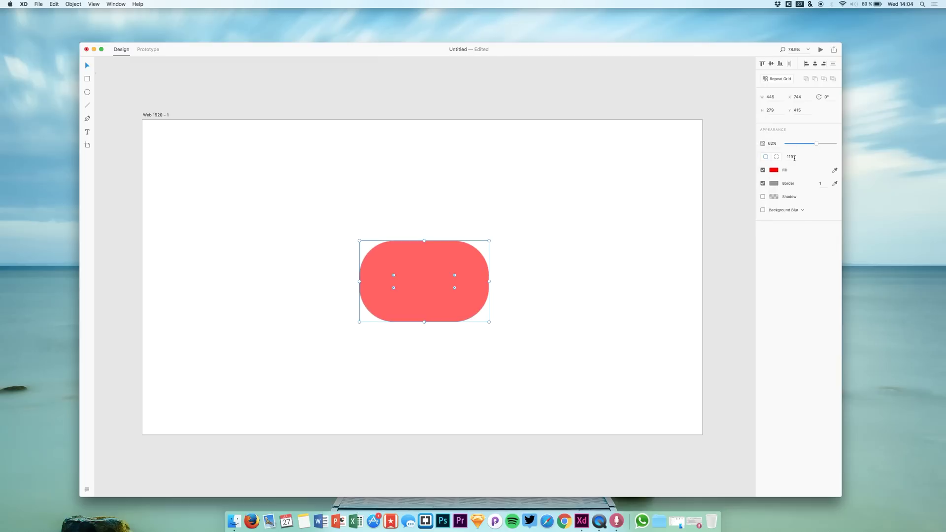
{"action": "left_click", "coordinate": [836, 171]}
{"action": "left_click", "coordinate": [682, 94]}
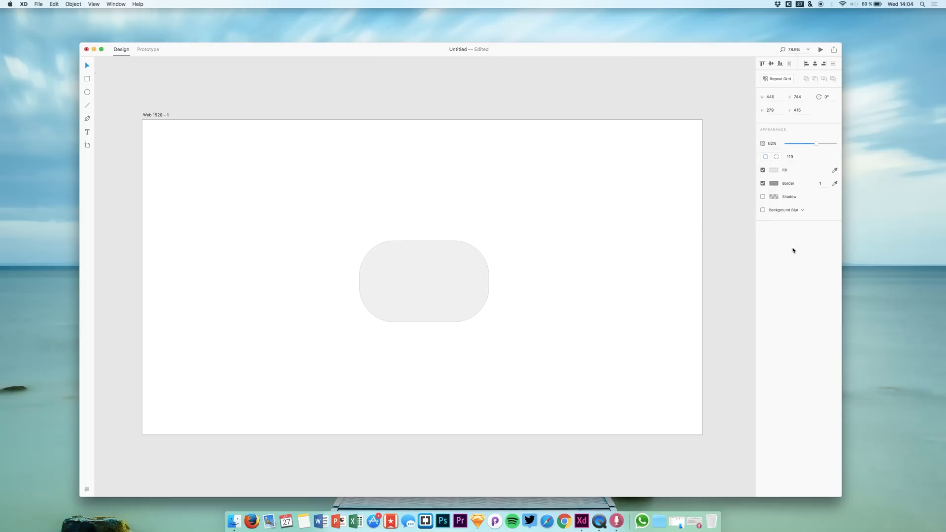
Turn on the pill's border and drop shadow, then move it to the artboard's top-right
{"action": "left_click", "coordinate": [762, 183]}
{"action": "left_click", "coordinate": [762, 197]}
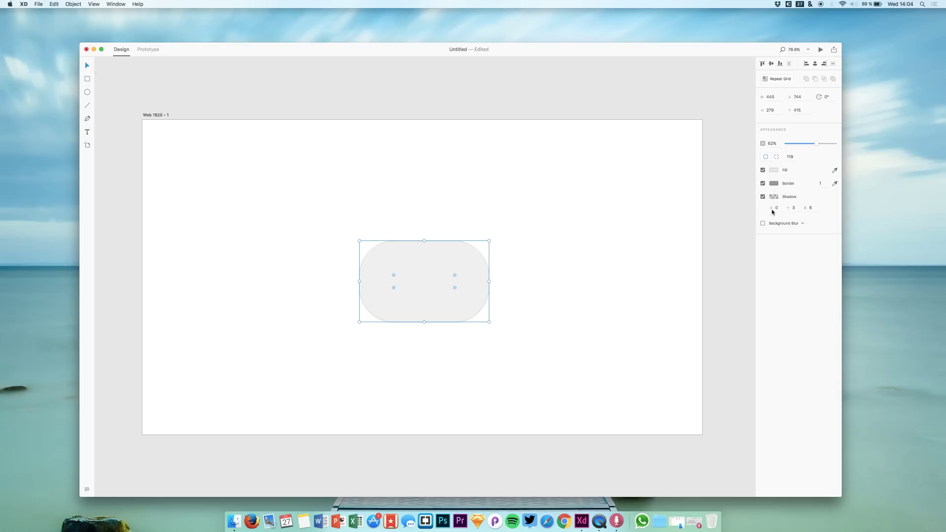
{"action": "left_click", "coordinate": [774, 224]}
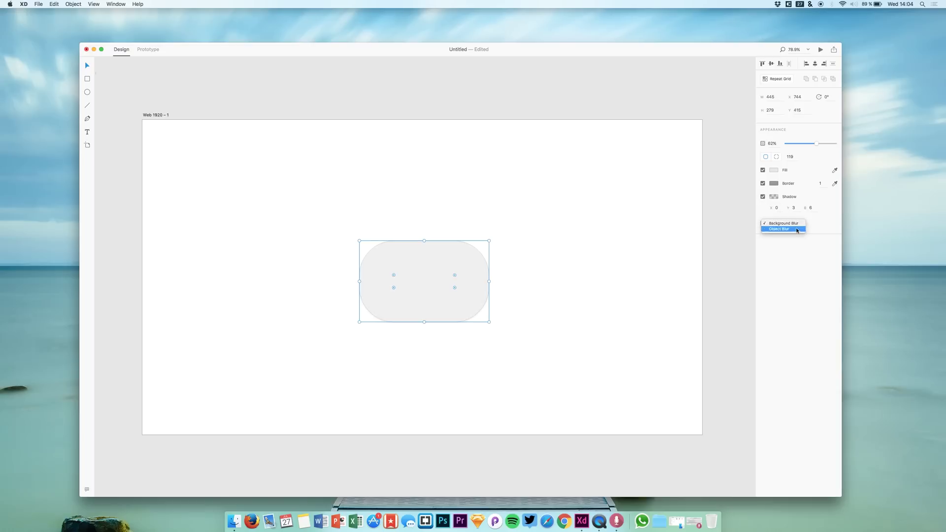
{"action": "left_click", "coordinate": [785, 252]}
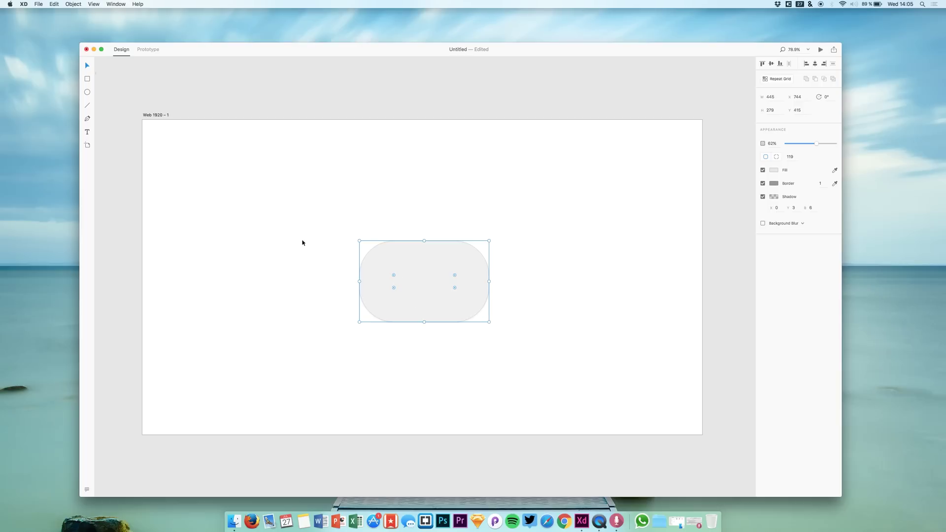
{"action": "left_click_drag", "start_coordinate": [394, 256], "coordinate": [606, 141]}
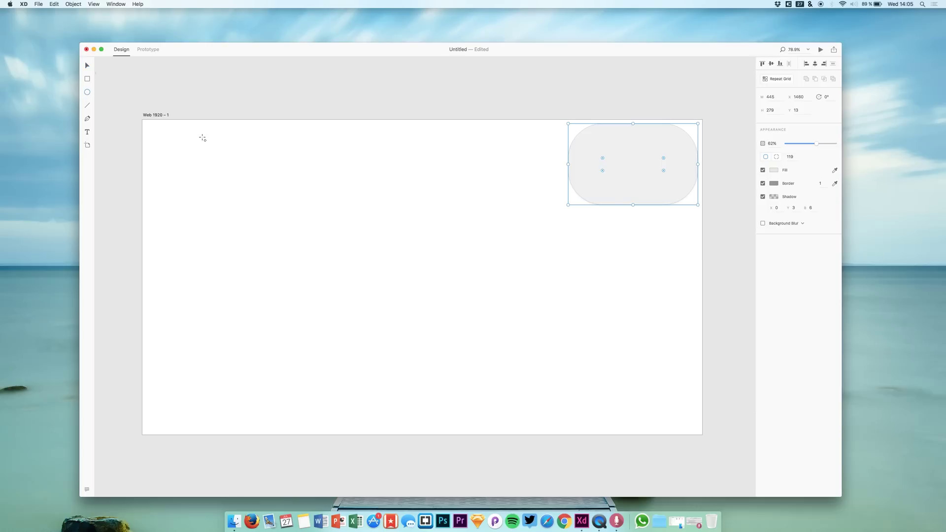
Draw a circle, fade it, shrink it to 162 × 162, and place it over the pill's lower-right
{"action": "left_click_drag", "start_coordinate": [173, 137], "coordinate": [500, 393]}
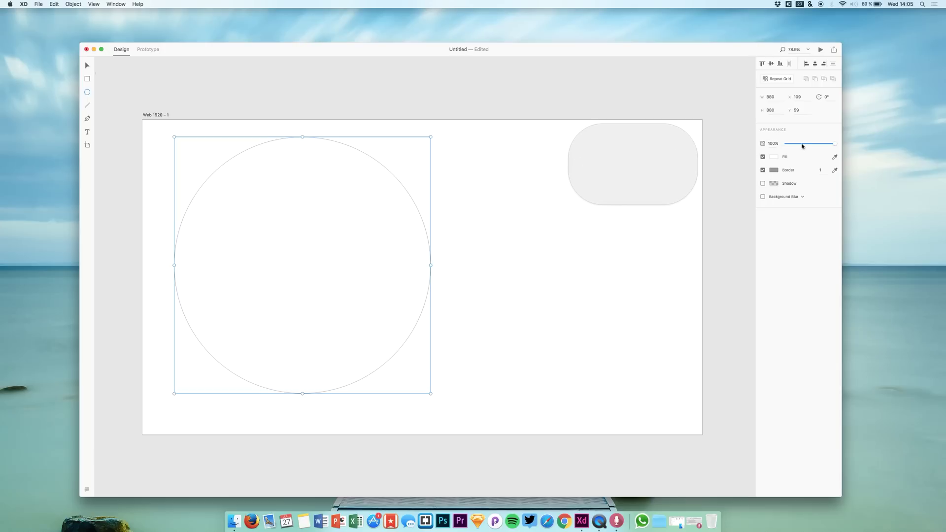
{"action": "mouse_move", "coordinate": [802, 146]}
{"action": "left_mouse_down"}
{"action": "mouse_move", "coordinate": [785, 143]}
{"action": "mouse_move", "coordinate": [826, 141]}
{"action": "mouse_move", "coordinate": [791, 147]}
{"action": "mouse_move", "coordinate": [815, 144]}
{"action": "left_mouse_up"}
{"action": "left_click_drag", "start_coordinate": [174, 137], "coordinate": [282, 240]}
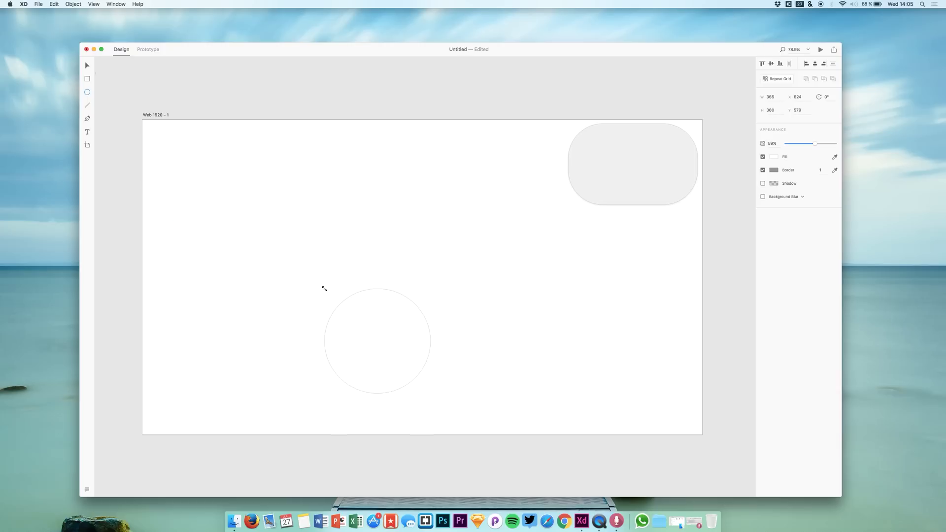
{"action": "mouse_move", "coordinate": [383, 267]}
{"action": "left_mouse_down"}
{"action": "mouse_move", "coordinate": [378, 341]}
{"action": "mouse_move", "coordinate": [404, 359]}
{"action": "mouse_move", "coordinate": [479, 301]}
{"action": "left_mouse_up"}
{"action": "key", "text": "BackSpace"}
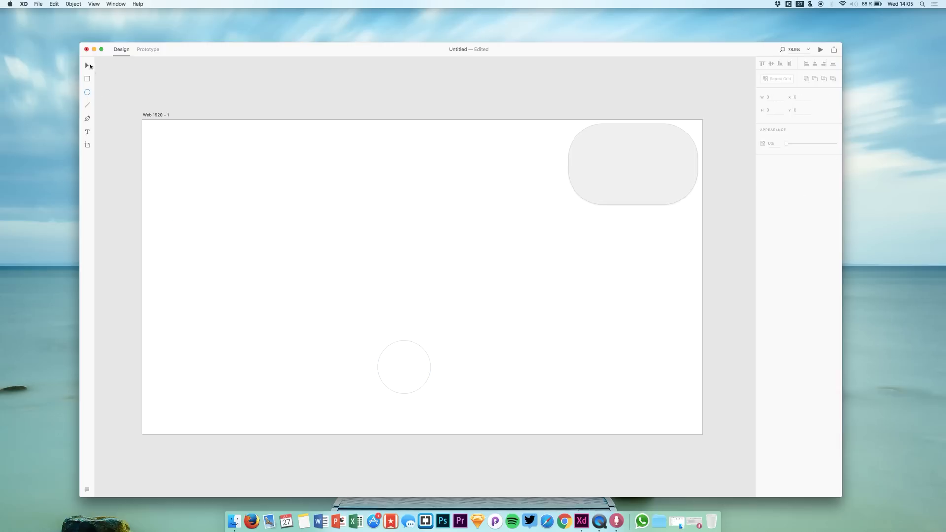
{"action": "left_click_drag", "start_coordinate": [412, 357], "coordinate": [663, 192]}
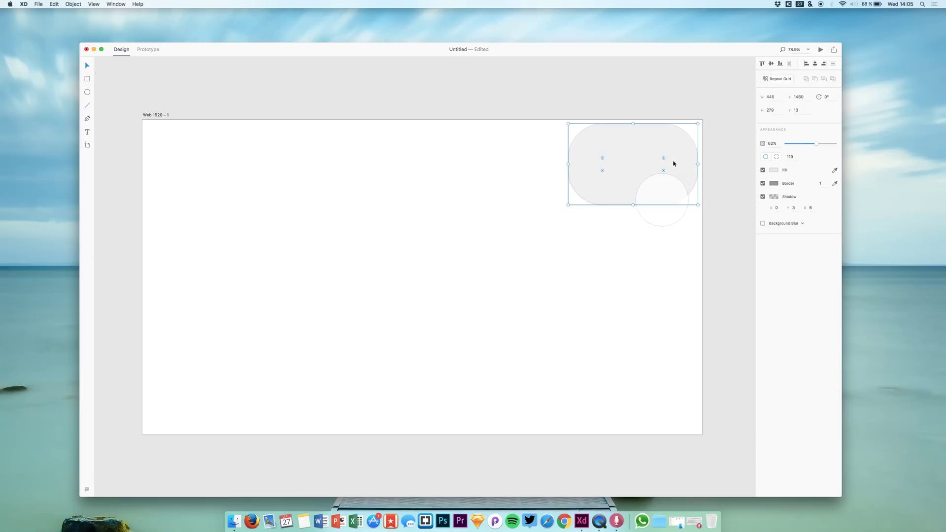
{"action": "mouse_move", "coordinate": [673, 163]}
{"action": "left_mouse_down"}
{"action": "mouse_move", "coordinate": [648, 171]}
{"action": "mouse_move", "coordinate": [664, 168]}
{"action": "left_mouse_up"}
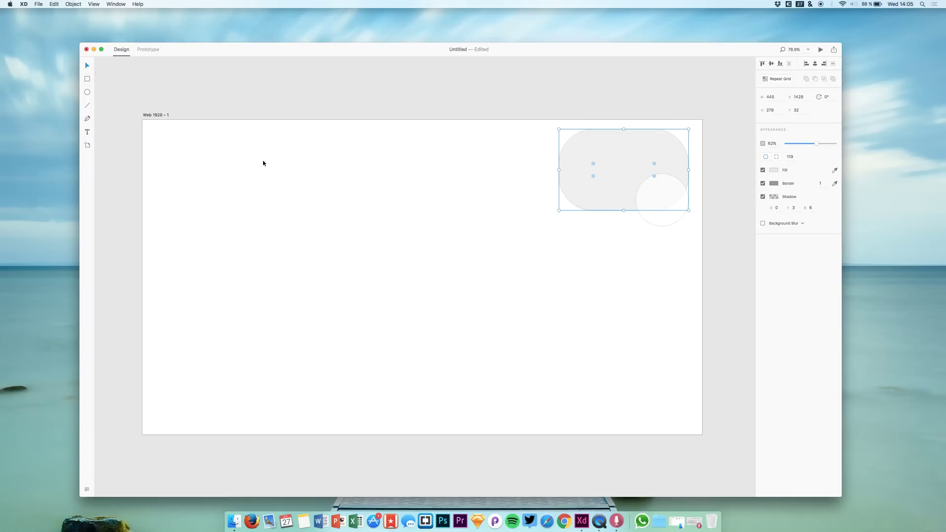
Draw a horizontal line near the top of the artboard
{"action": "left_click", "coordinate": [89, 106]}
{"action": "mouse_move", "coordinate": [185, 144]}
{"action": "left_mouse_down"}
{"action": "mouse_move", "coordinate": [379, 143]}
{"action": "mouse_move", "coordinate": [343, 133]}
{"action": "mouse_move", "coordinate": [258, 212]}
{"action": "mouse_move", "coordinate": [267, 154]}
{"action": "mouse_move", "coordinate": [365, 143]}
{"action": "mouse_move", "coordinate": [340, 131]}
{"action": "mouse_move", "coordinate": [483, 139]}
{"action": "mouse_move", "coordinate": [334, 152]}
{"action": "mouse_move", "coordinate": [382, 163]}
{"action": "mouse_move", "coordinate": [313, 200]}
{"action": "mouse_move", "coordinate": [232, 190]}
{"action": "mouse_move", "coordinate": [179, 161]}
{"action": "mouse_move", "coordinate": [291, 208]}
{"action": "mouse_move", "coordinate": [687, 168]}
{"action": "mouse_move", "coordinate": [211, 184]}
{"action": "mouse_move", "coordinate": [289, 173]}
{"action": "mouse_move", "coordinate": [414, 167]}
{"action": "mouse_move", "coordinate": [203, 223]}
{"action": "mouse_move", "coordinate": [277, 184]}
{"action": "mouse_move", "coordinate": [177, 213]}
{"action": "mouse_move", "coordinate": [284, 162]}
{"action": "mouse_move", "coordinate": [346, 146]}
{"action": "mouse_move", "coordinate": [517, 137]}
{"action": "mouse_move", "coordinate": [519, 146]}
{"action": "left_mouse_up"}
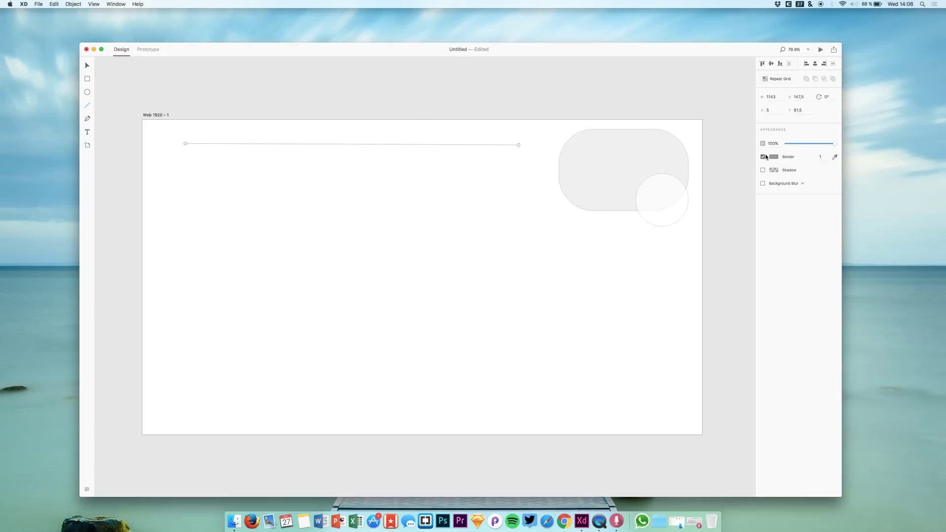
{"action": "left_click_drag", "start_coordinate": [796, 143], "coordinate": [811, 144]}
{"action": "key", "text": "super+z"}
Give the line a blue #0099FF border with a width of 50
{"action": "left_click", "coordinate": [773, 157]}
{"action": "left_click_drag", "start_coordinate": [723, 131], "coordinate": [748, 106]}
{"action": "left_click", "coordinate": [790, 159]}
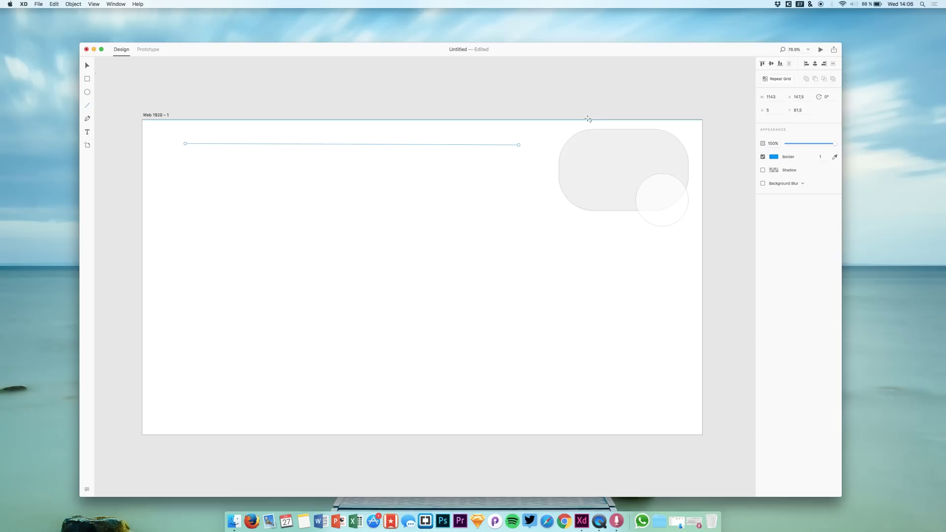
{"action": "left_click", "coordinate": [825, 158]}
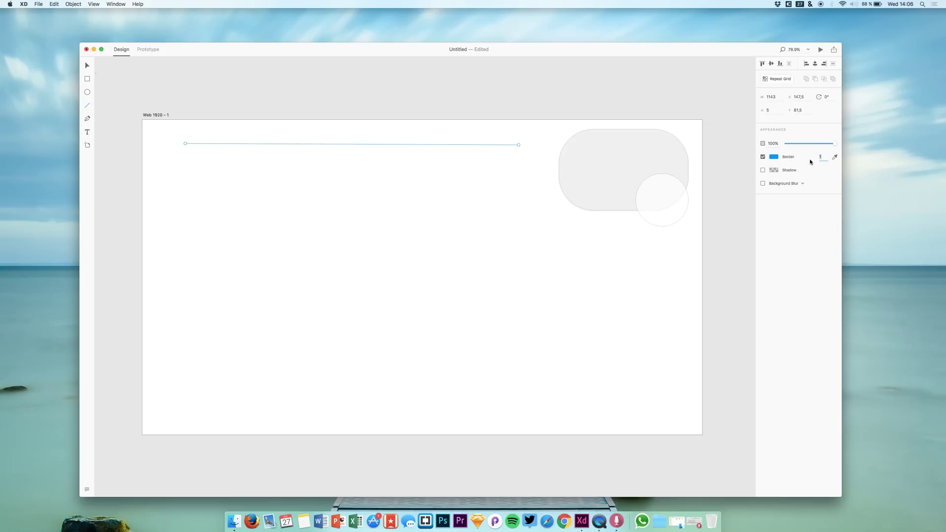
{"action": "type", "text": "30"}
{"action": "key", "text": "Return"}
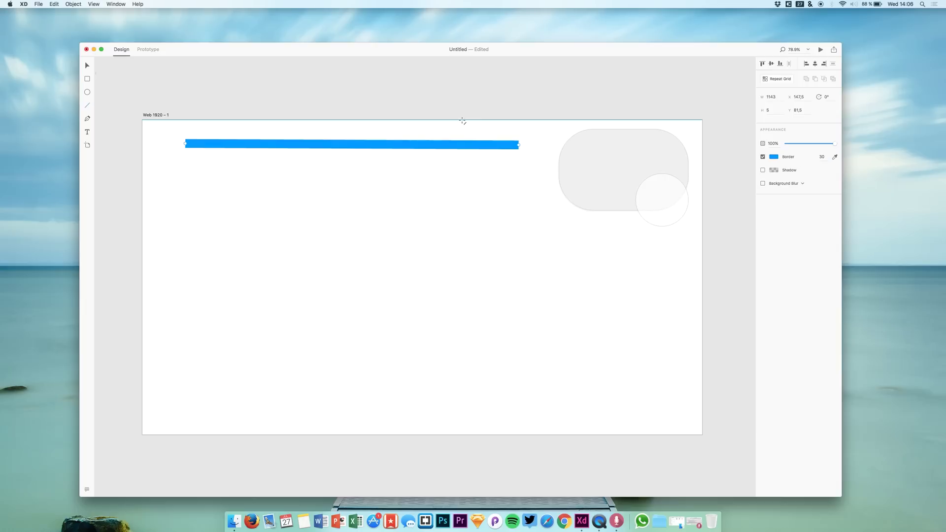
{"action": "key", "text": "5"}
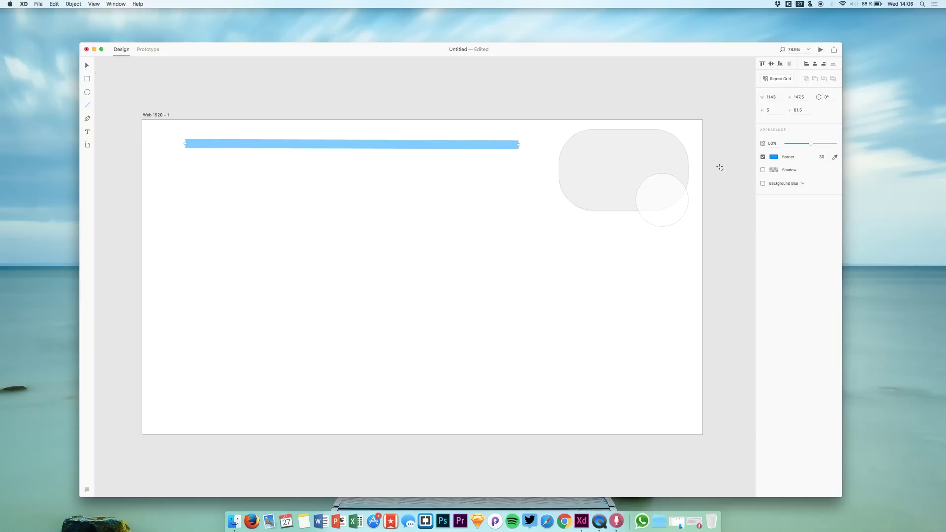
{"action": "key", "text": "0"}
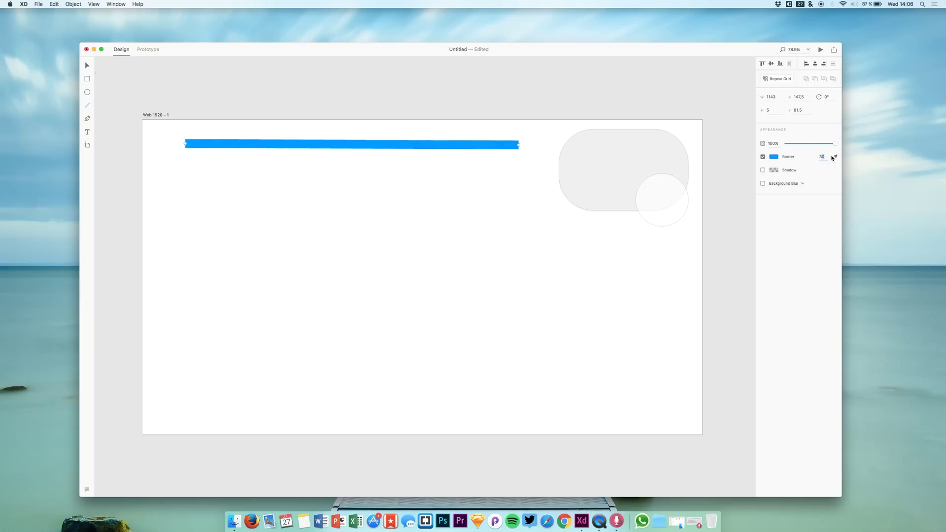
{"action": "key", "text": "Return"}
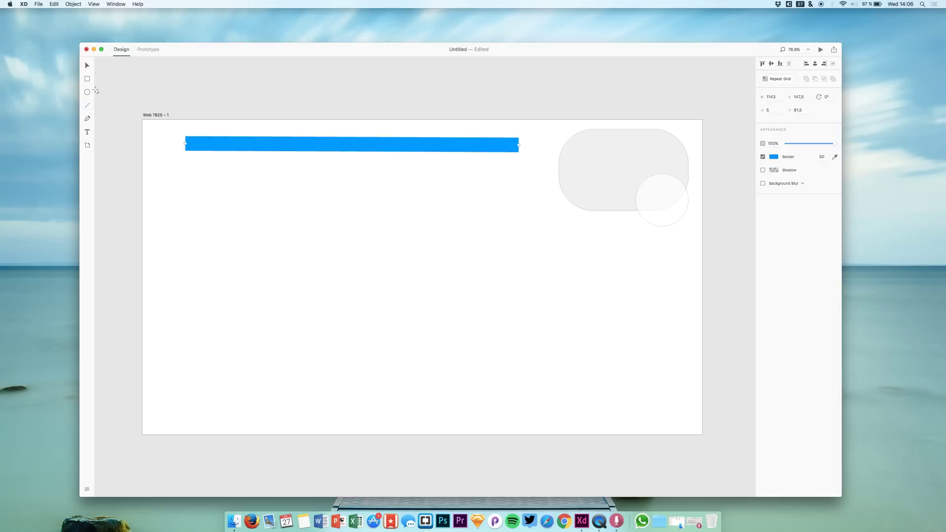
Move the blue bar along the artboard's top right edge, then deselect it
{"action": "left_click", "coordinate": [87, 65]}
{"action": "left_click_drag", "start_coordinate": [228, 140], "coordinate": [364, 138]}
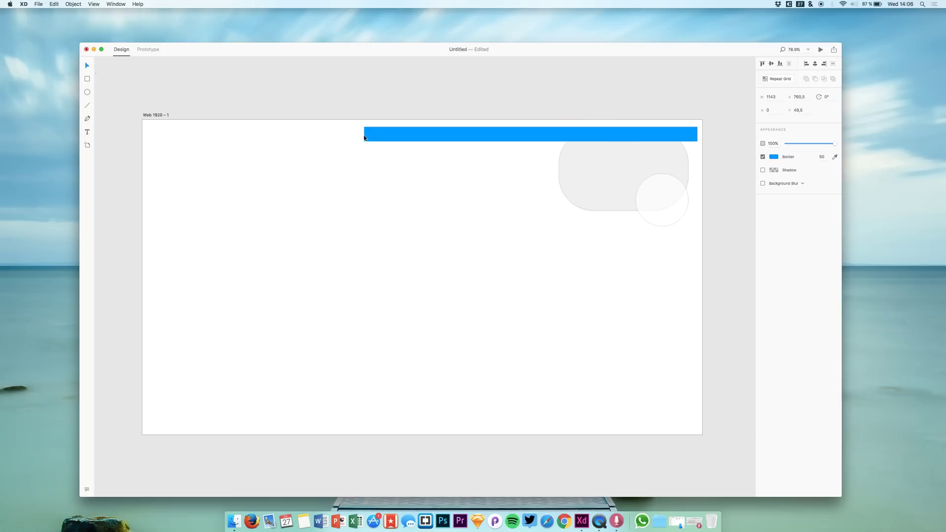
{"action": "right_click", "coordinate": [397, 138]}
{"action": "left_click", "coordinate": [507, 138]}
{"action": "mouse_move", "coordinate": [507, 138]}
{"action": "left_mouse_down"}
{"action": "mouse_move", "coordinate": [580, 136]}
{"action": "mouse_move", "coordinate": [509, 137]}
{"action": "mouse_move", "coordinate": [517, 137]}
{"action": "left_mouse_up"}
{"action": "left_click", "coordinate": [307, 170]}
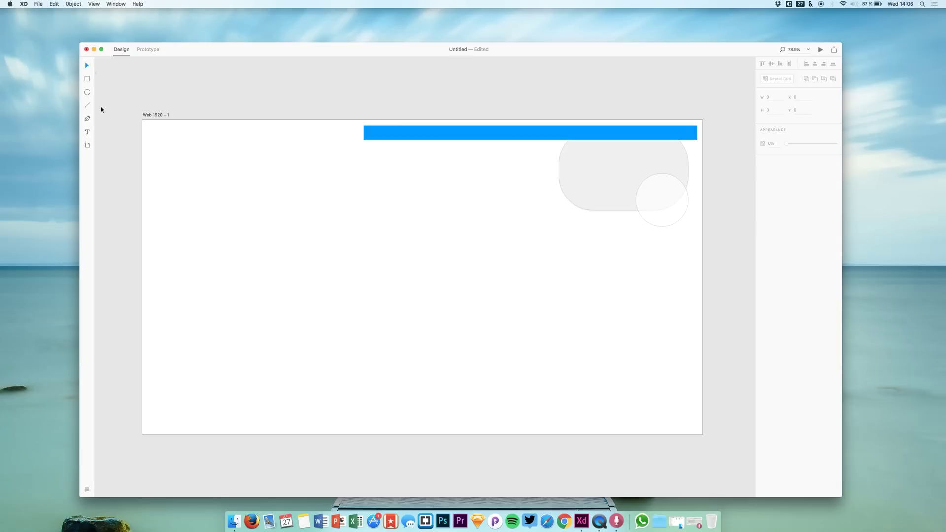
Draw a closed five-point polygon with the Pen tool and move it toward the centre
{"action": "left_click", "coordinate": [221, 181]}
{"action": "left_click", "coordinate": [304, 184]}
{"action": "left_click", "coordinate": [254, 297]}
{"action": "left_click", "coordinate": [184, 205]}
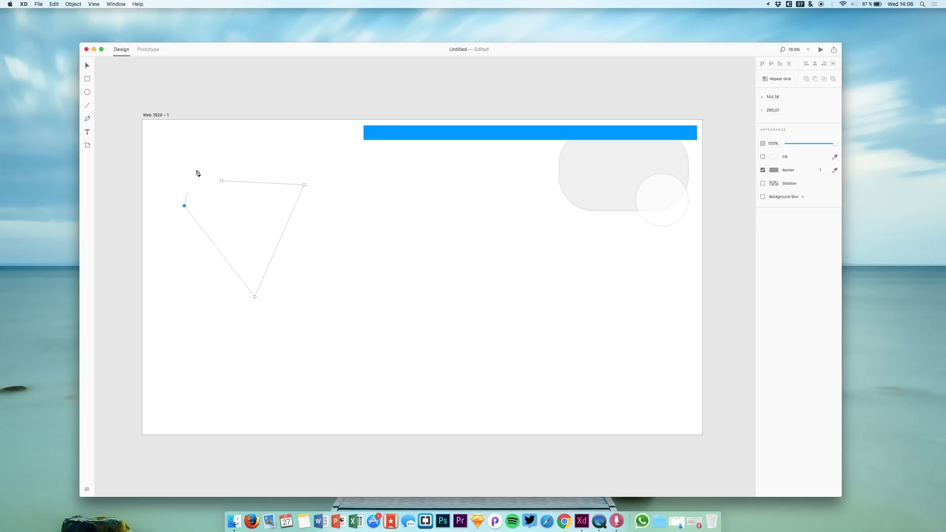
{"action": "left_click", "coordinate": [218, 136]}
{"action": "left_click", "coordinate": [222, 181]}
{"action": "key", "text": "Escape"}
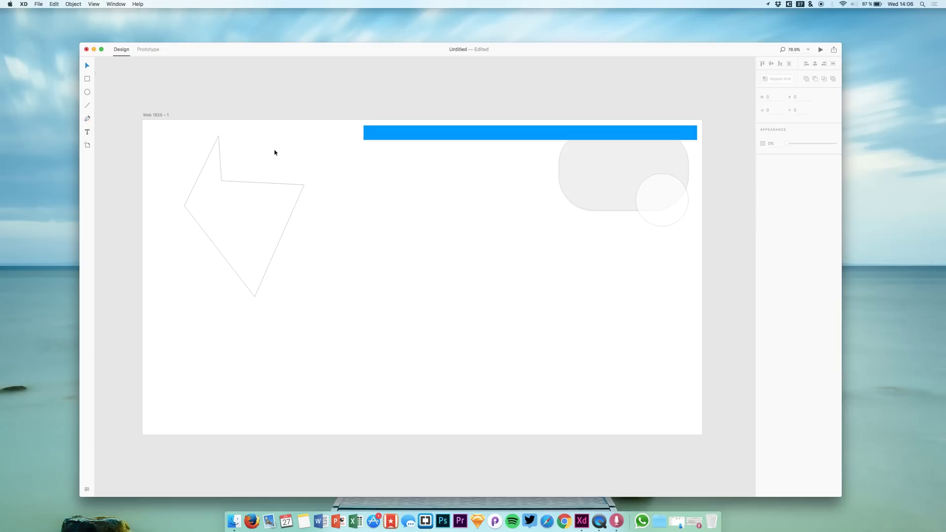
{"action": "left_click", "coordinate": [226, 182]}
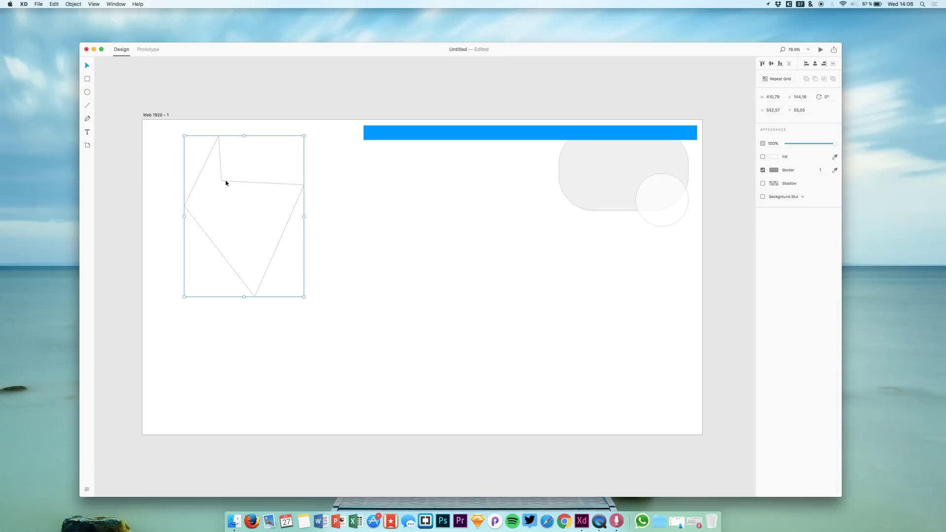
{"action": "left_click_drag", "start_coordinate": [229, 183], "coordinate": [343, 248]}
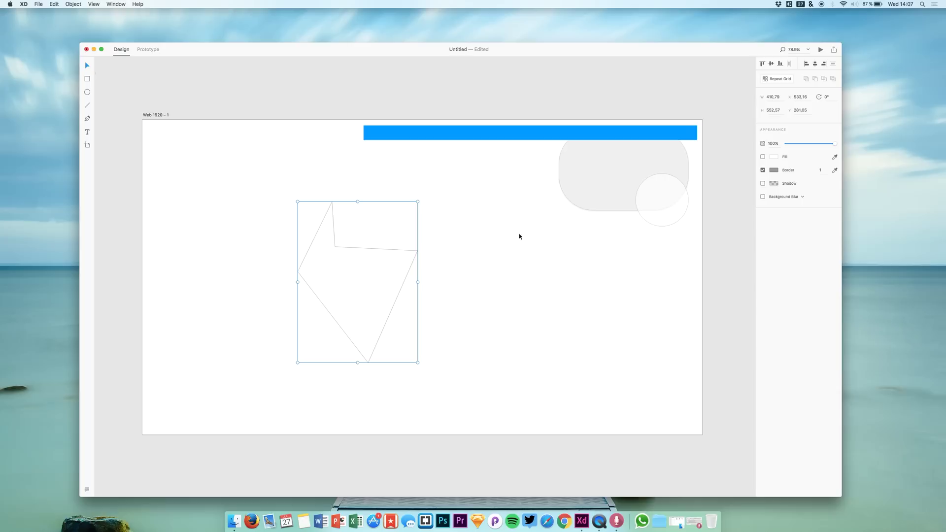
Edit the polygon's anchors: delete one, add three on the right edge, and pull in a notch
{"action": "double_click", "coordinate": [335, 247]}
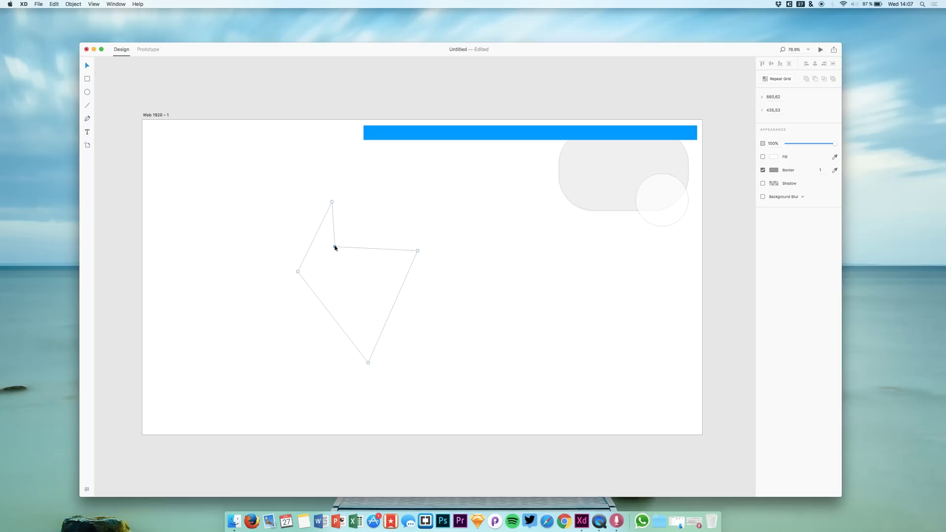
{"action": "left_click_drag", "start_coordinate": [334, 248], "coordinate": [360, 248]}
{"action": "key", "text": "Delete"}
{"action": "left_click", "coordinate": [377, 228]}
{"action": "left_click", "coordinate": [404, 281]}
{"action": "left_click", "coordinate": [398, 296]}
{"action": "left_click_drag", "start_coordinate": [405, 280], "coordinate": [370, 257]}
{"action": "left_click", "coordinate": [413, 212]}
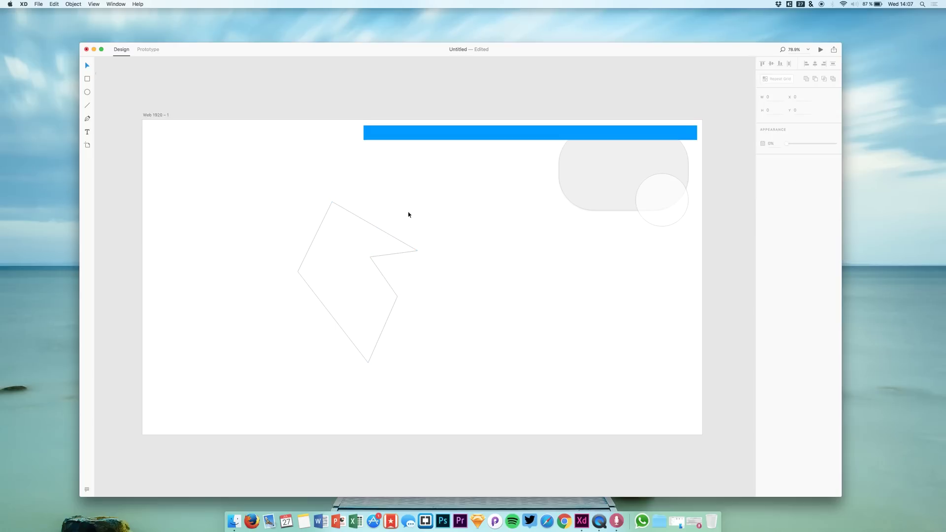
Compare the earlier and notched polygon with undo/redo, keeping the notched version selected
{"action": "left_click", "coordinate": [392, 235]}
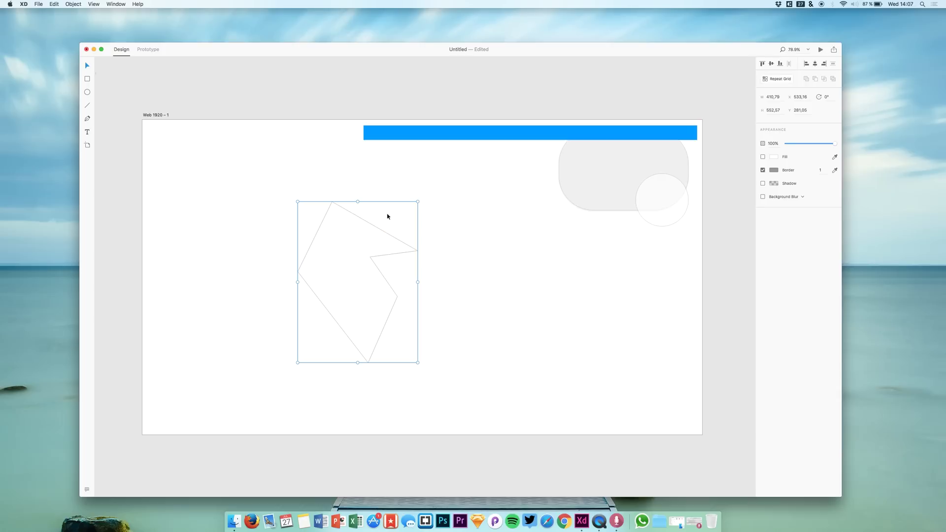
{"action": "key", "text": "super+z"}
{"action": "key", "text": "super+shift+z"}
{"action": "key", "text": "super+z"}
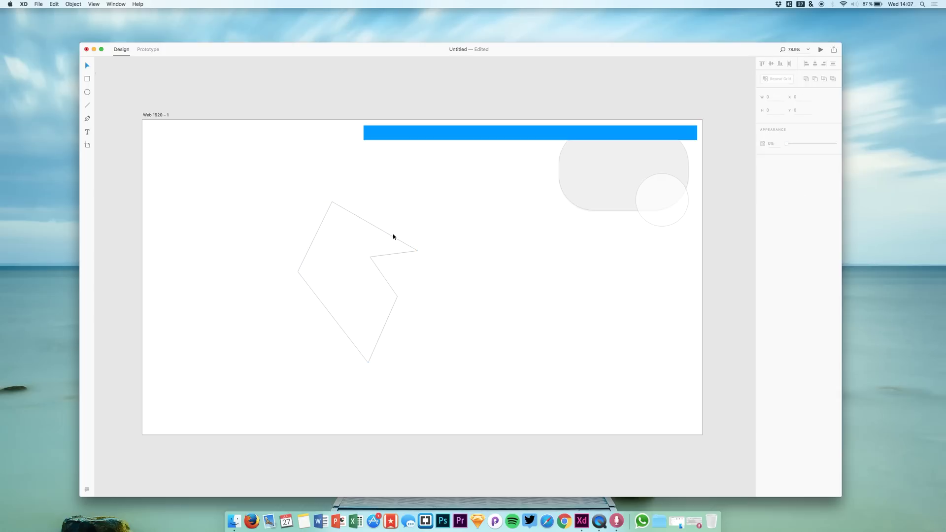
{"action": "key", "text": "super+shift+z"}
{"action": "left_click_drag", "start_coordinate": [393, 233], "coordinate": [421, 207]}
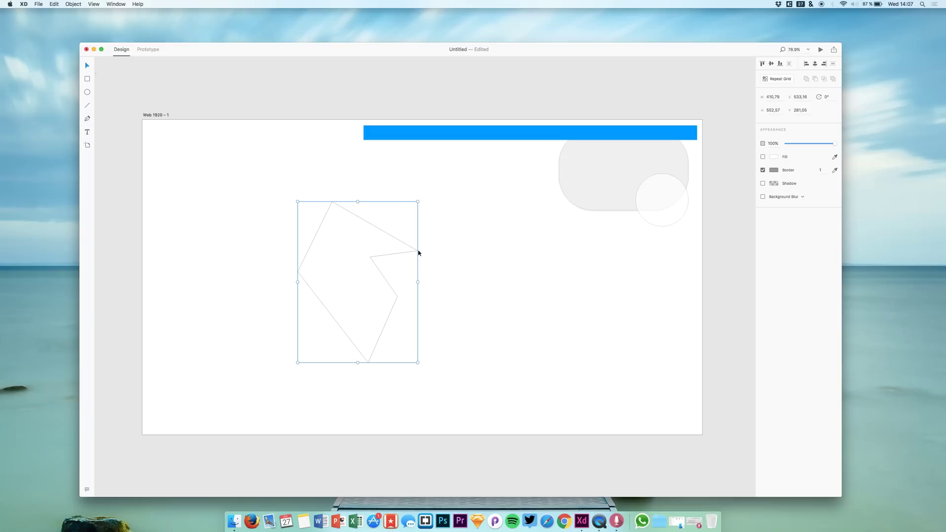
Move the polygon over the top-right pill and try a red fill before removing it
{"action": "left_click_drag", "start_coordinate": [417, 253], "coordinate": [670, 163]}
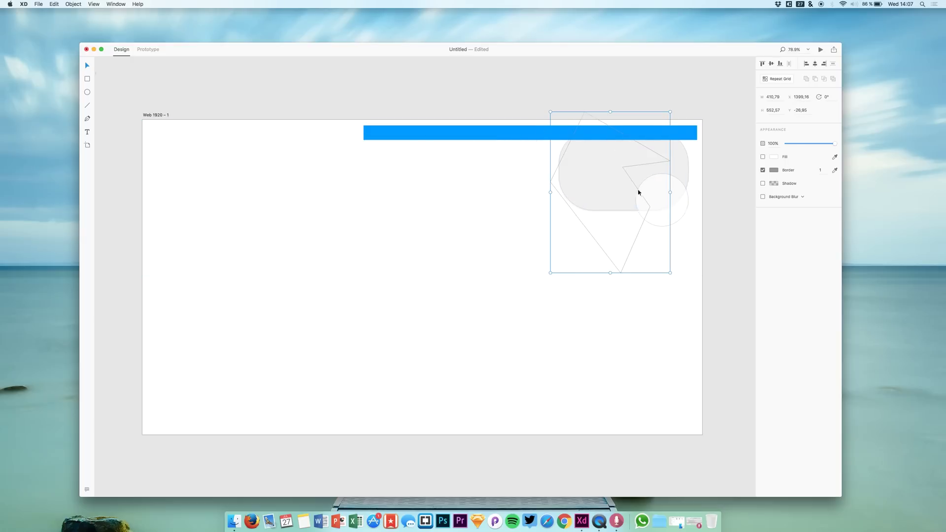
{"action": "left_click", "coordinate": [763, 157]}
{"action": "left_click", "coordinate": [774, 156]}
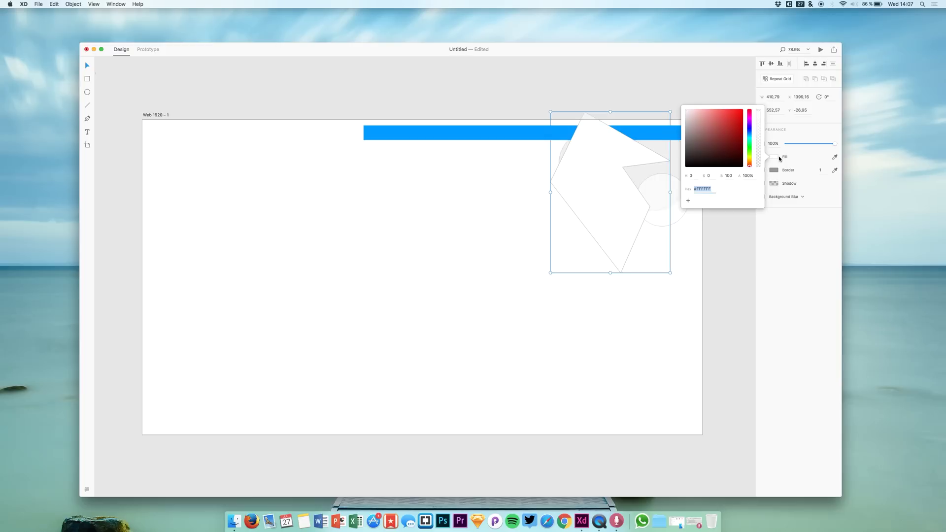
{"action": "left_click", "coordinate": [724, 148]}
{"action": "left_click", "coordinate": [720, 120]}
{"action": "left_click_drag", "start_coordinate": [590, 167], "coordinate": [600, 190]}
{"action": "left_click", "coordinate": [670, 144]}
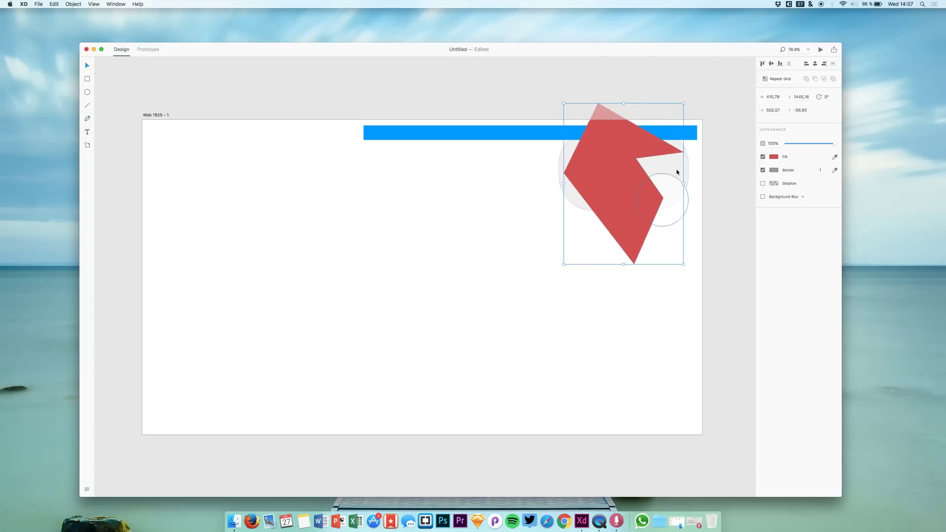
{"action": "left_click", "coordinate": [764, 157]}
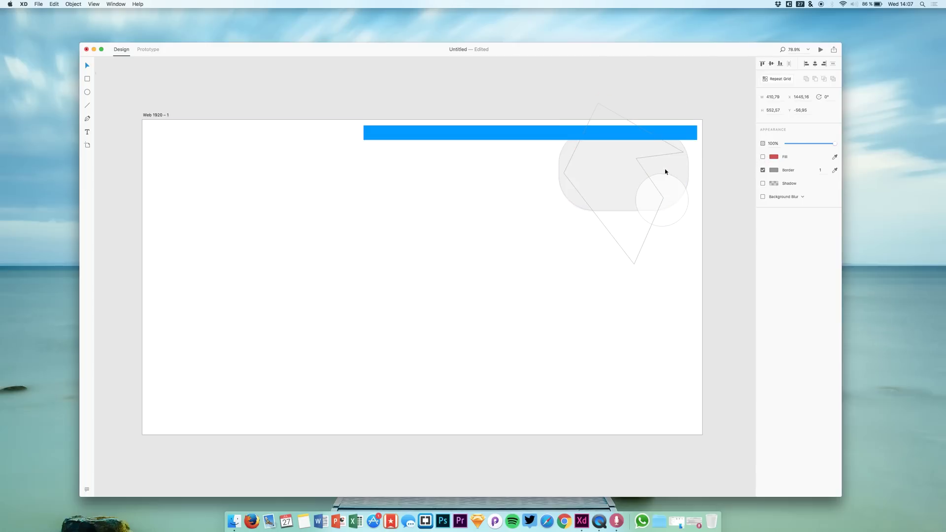
Reposition the pill and polygon, resizing the polygon to about 457 × 347
{"action": "left_click_drag", "start_coordinate": [665, 172], "coordinate": [623, 162]}
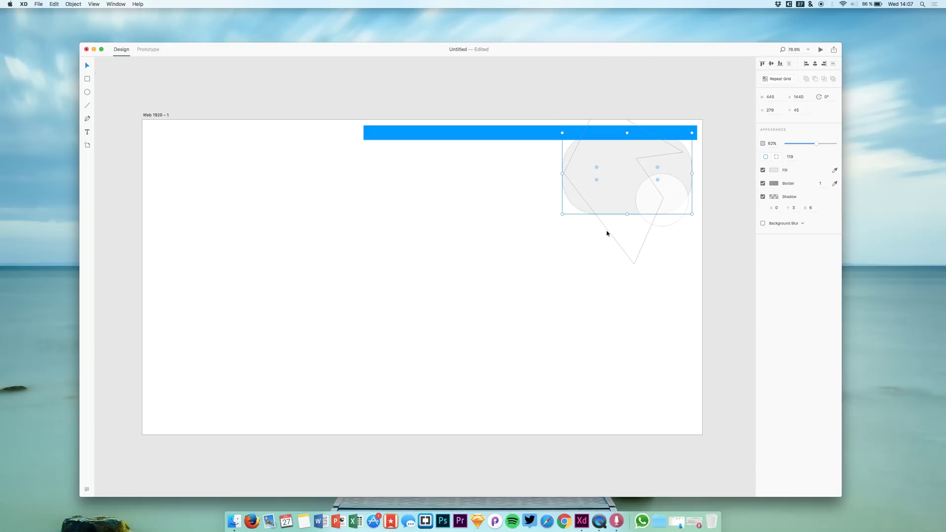
{"action": "left_click_drag", "start_coordinate": [607, 233], "coordinate": [613, 228]}
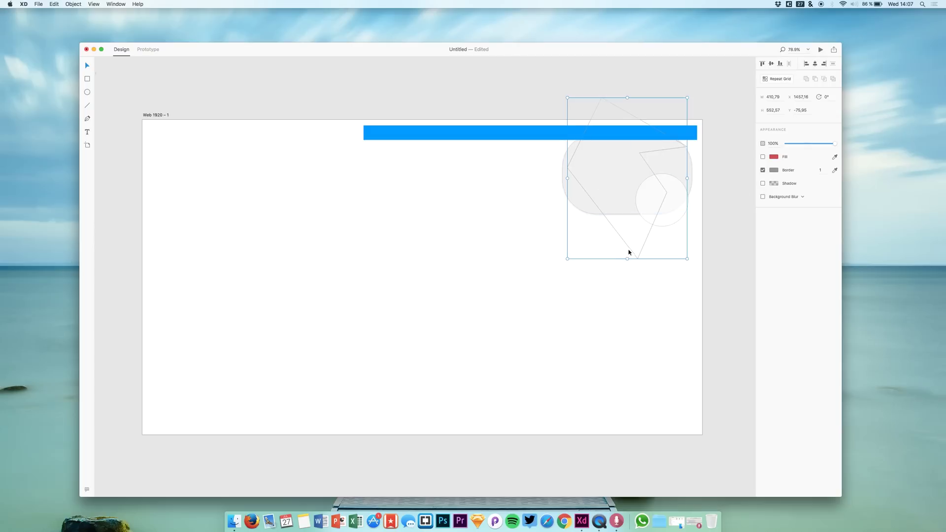
{"action": "left_click_drag", "start_coordinate": [633, 254], "coordinate": [644, 278]}
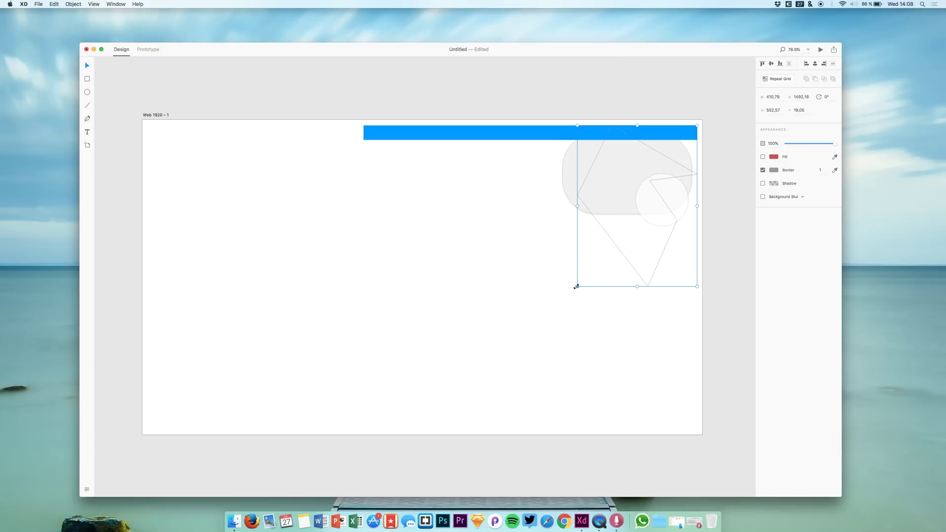
{"action": "left_click_drag", "start_coordinate": [577, 286], "coordinate": [564, 226]}
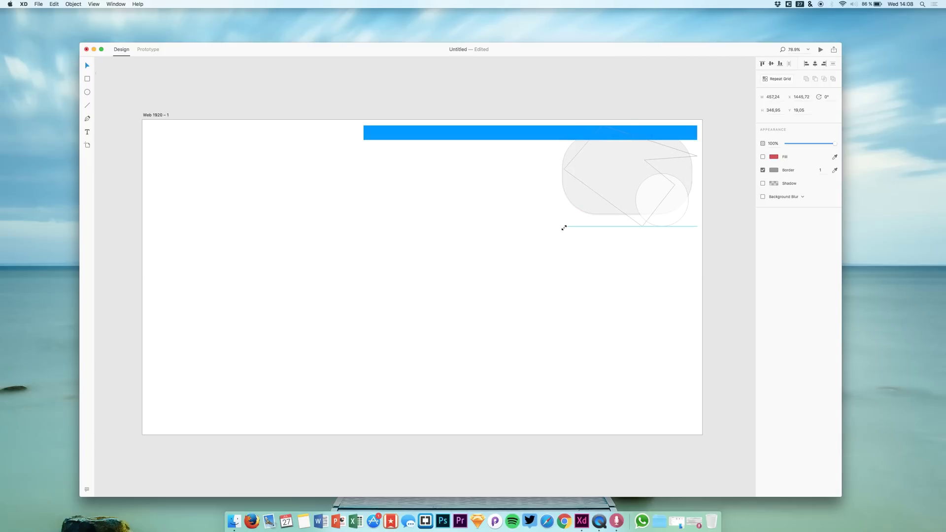
Add a heading text object in the blue bar and make it white
{"action": "left_click", "coordinate": [87, 132]}
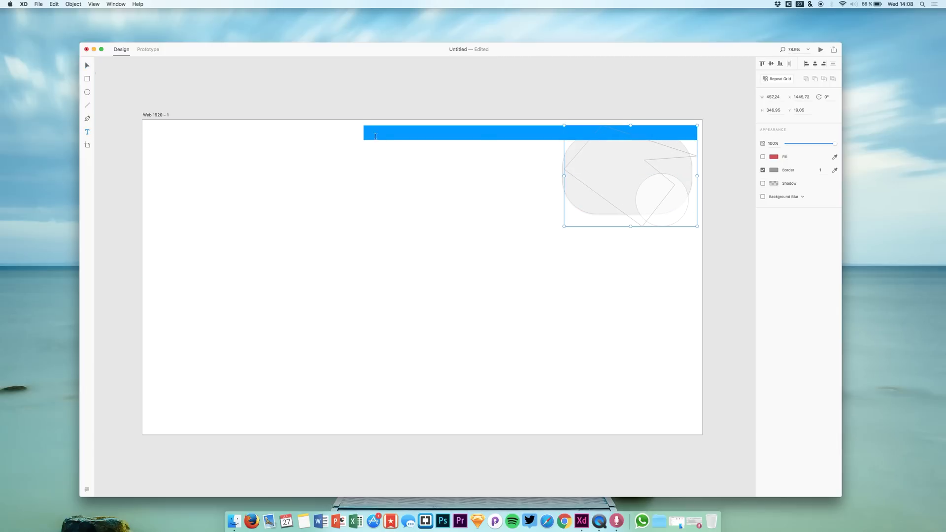
{"action": "left_click", "coordinate": [376, 136]}
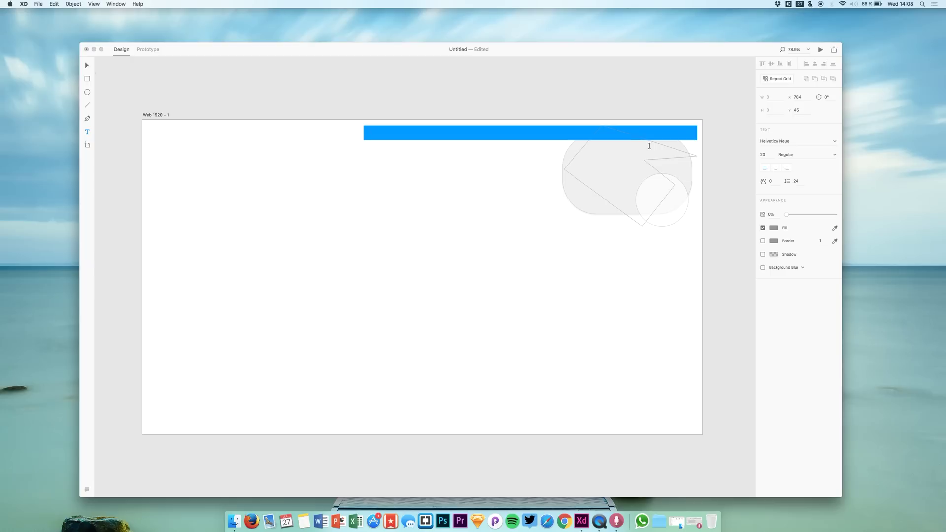
{"action": "left_click", "coordinate": [773, 227]}
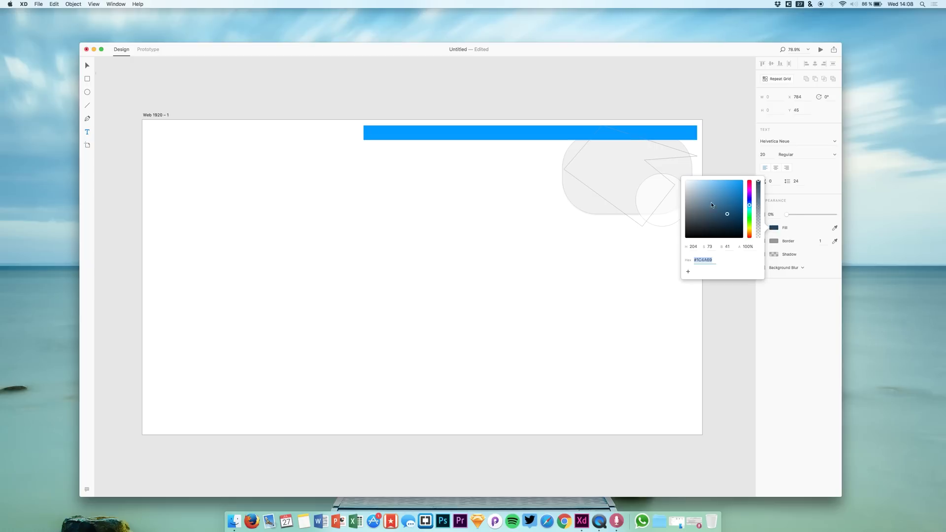
{"action": "left_click", "coordinate": [453, 153]}
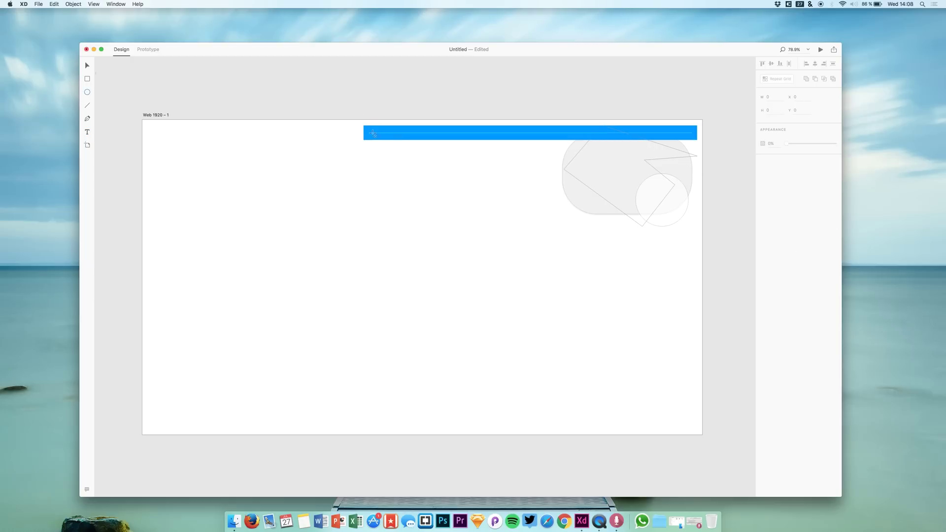
{"action": "left_click", "coordinate": [373, 133]}
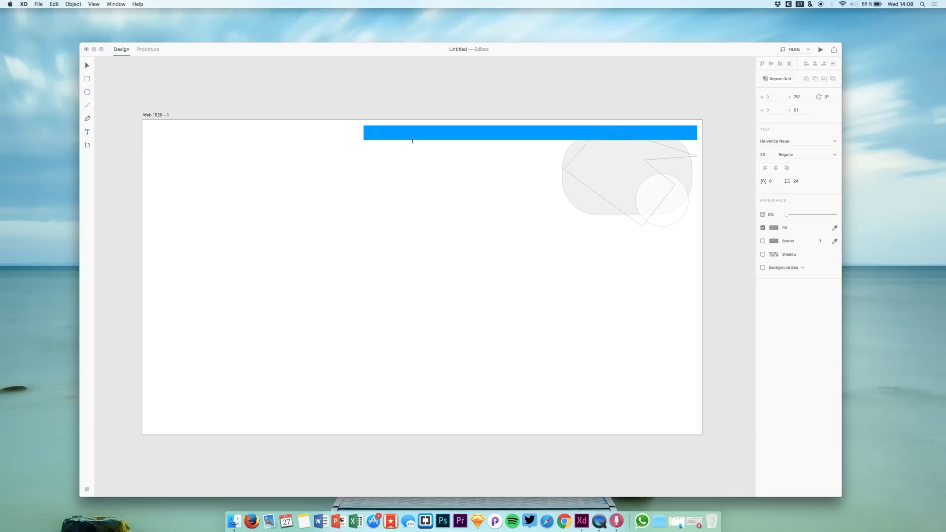
{"action": "key", "text": "super+a"}
{"action": "left_click", "coordinate": [774, 227]}
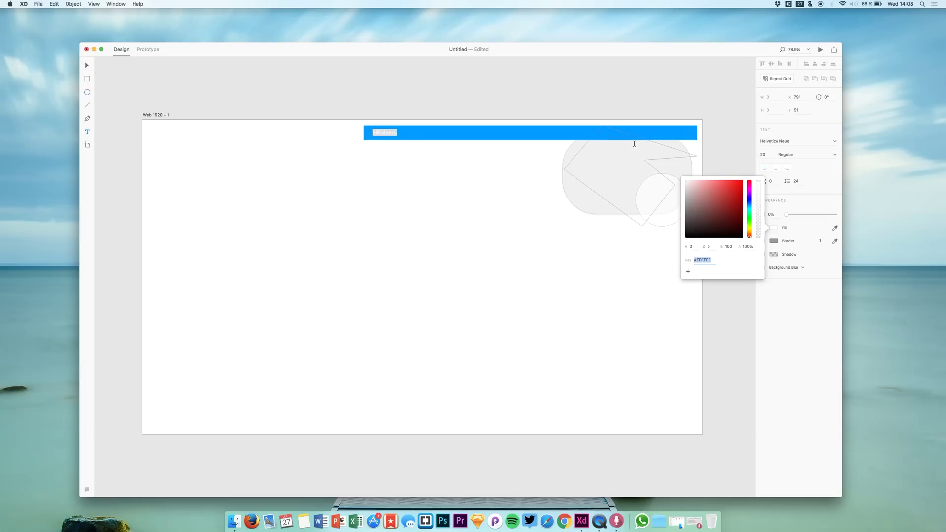
{"action": "key", "text": "Escape"}
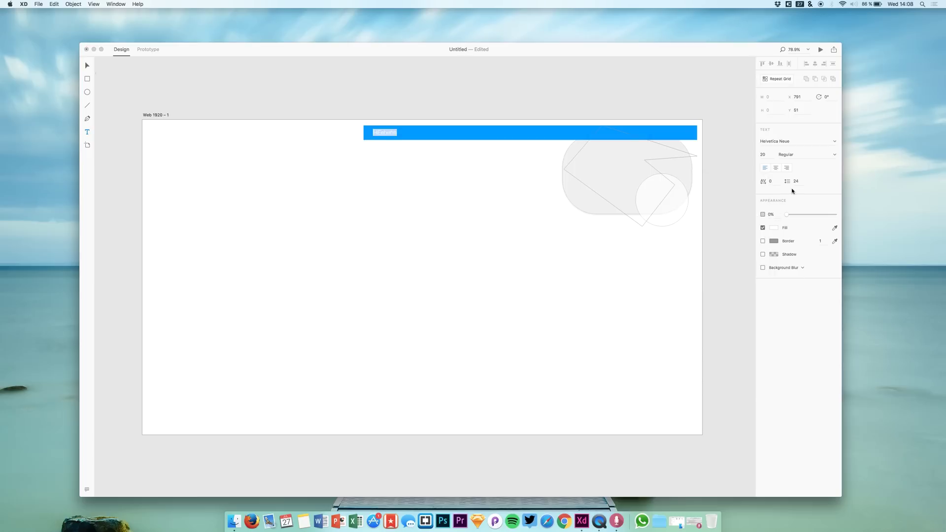
{"action": "left_click_drag", "start_coordinate": [793, 215], "coordinate": [862, 212]}
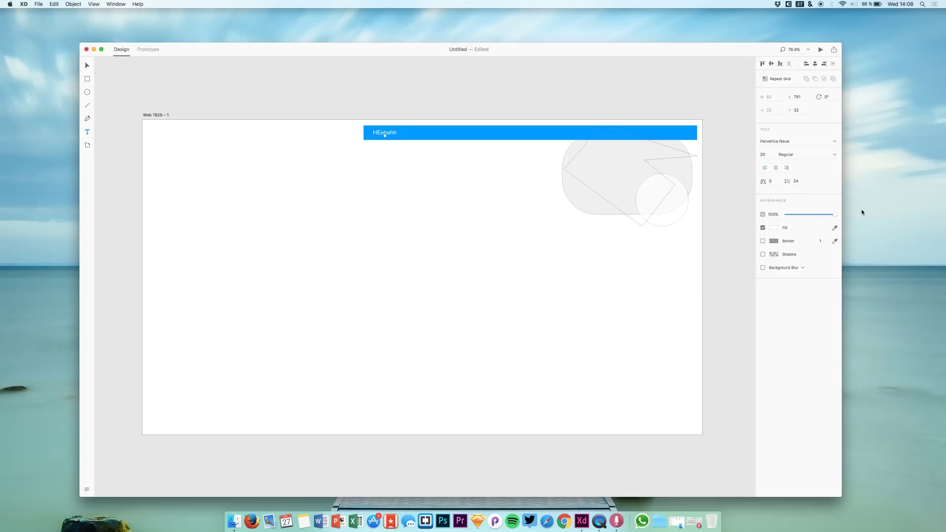
Set the heading's font size to 60 pt with Thin weight
{"action": "left_click", "coordinate": [805, 141]}
{"action": "left_click", "coordinate": [770, 155]}
{"action": "type", "text": "60"}
{"action": "key", "text": "Return"}
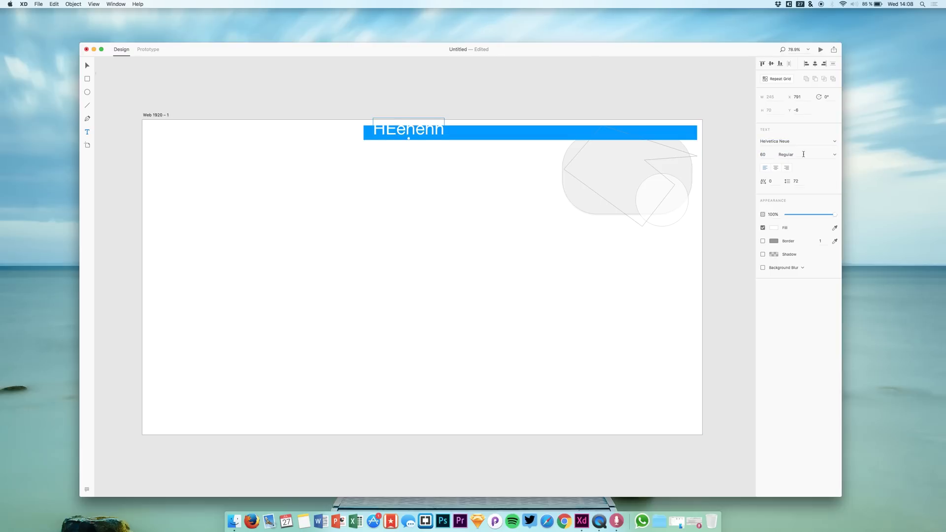
{"action": "left_click", "coordinate": [835, 155]}
{"action": "left_click", "coordinate": [783, 175]}
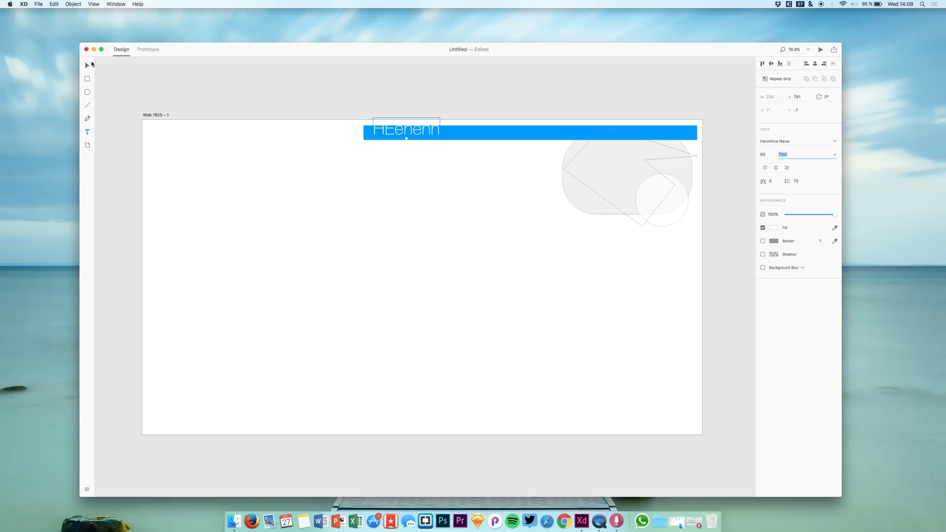
{"action": "type", "text": "u"}
Nudge the heading within the bar, then delete the heading, bar and all shapes
{"action": "left_click_drag", "start_coordinate": [384, 118], "coordinate": [398, 124]}
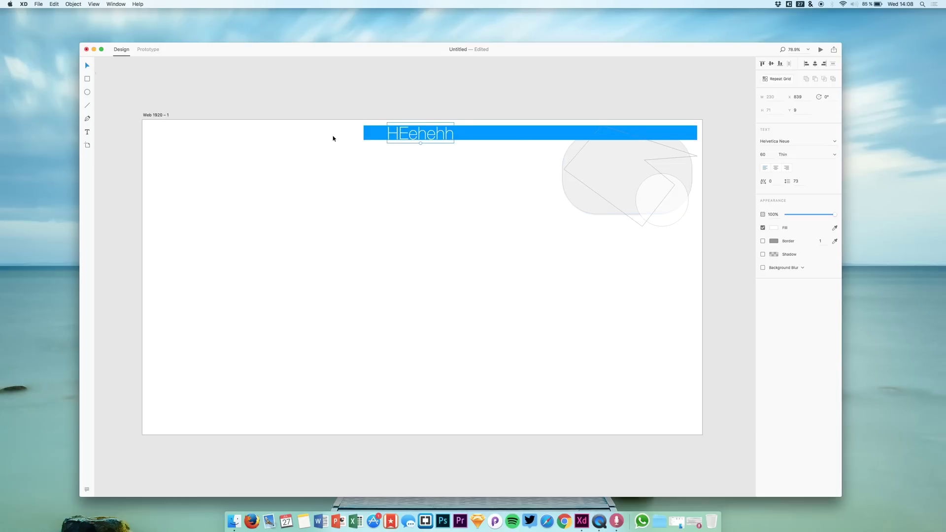
{"action": "left_click_drag", "start_coordinate": [333, 139], "coordinate": [681, 240]}
{"action": "key", "text": "Delete"}
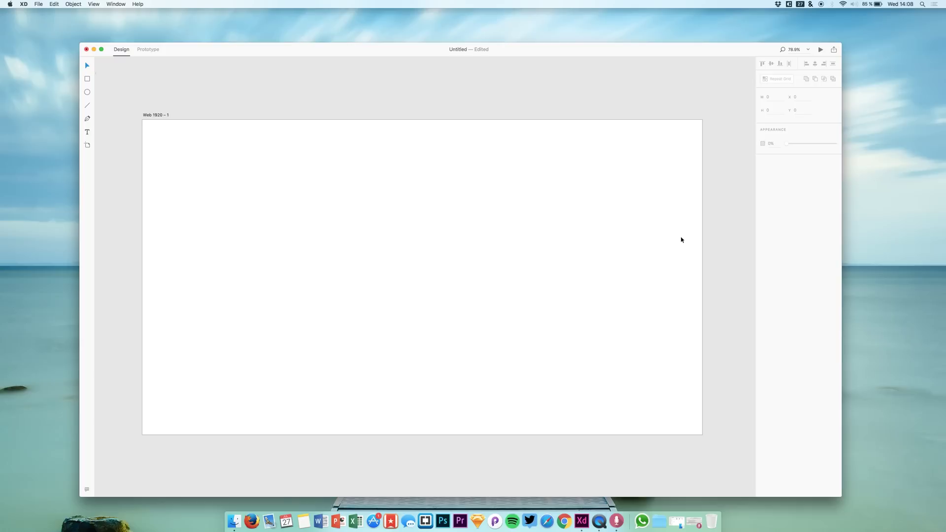
Close the design without saving, start a new iPhone 6 (375 × 667) document, and check the assets folder
{"action": "left_click", "coordinate": [86, 50]}
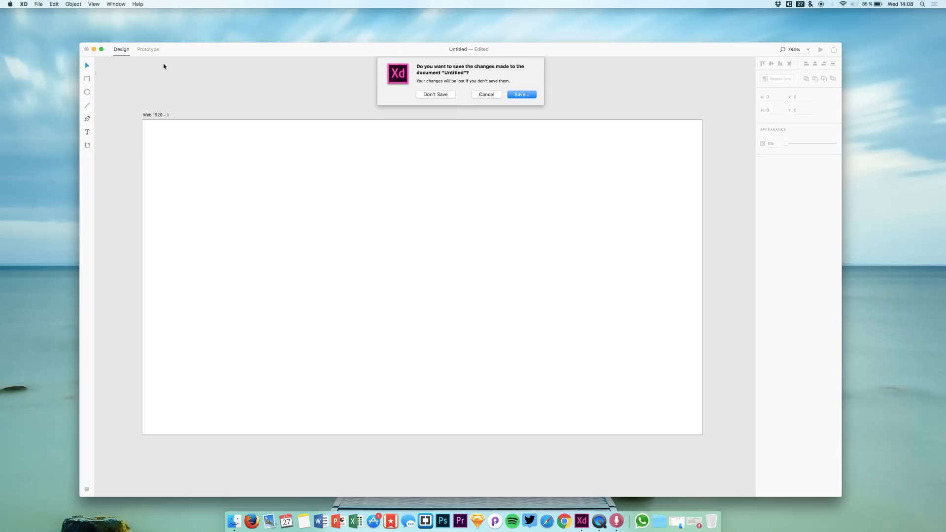
{"action": "left_click", "coordinate": [436, 95]}
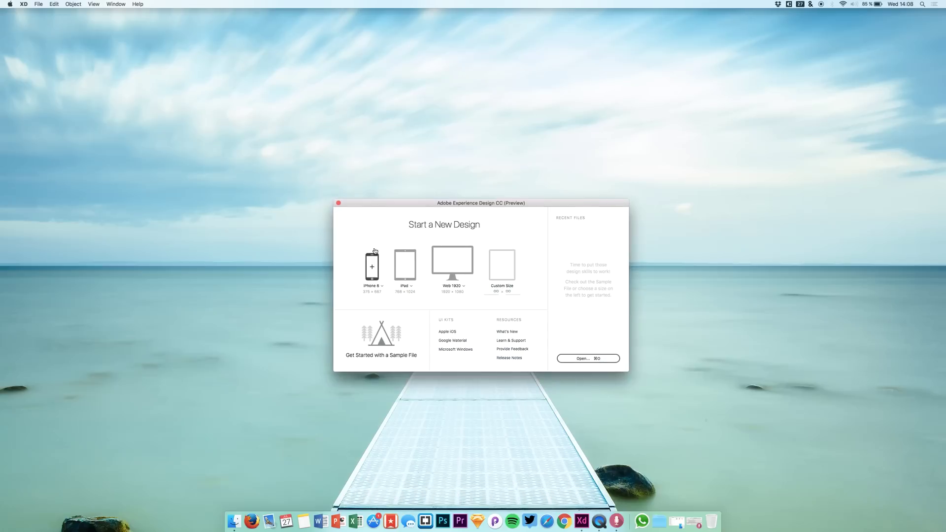
{"action": "left_click", "coordinate": [373, 267]}
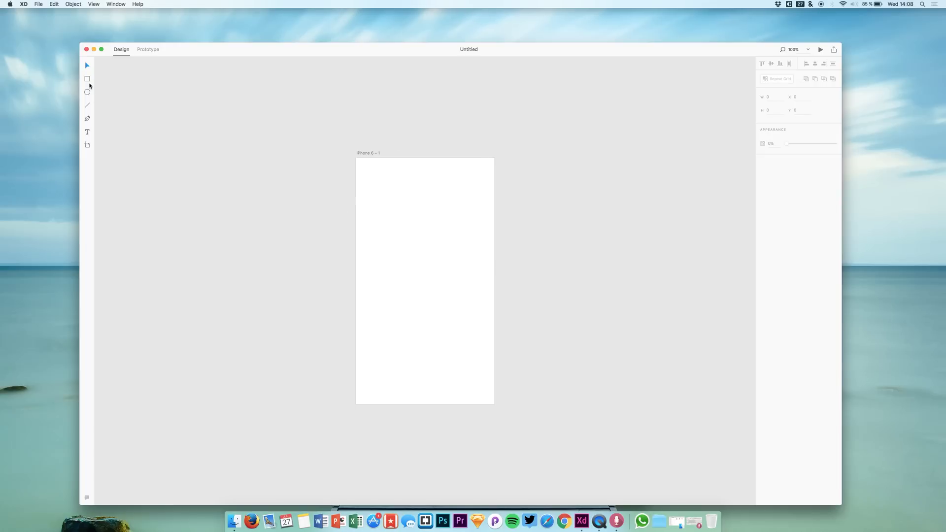
{"action": "left_click", "coordinate": [677, 520]}
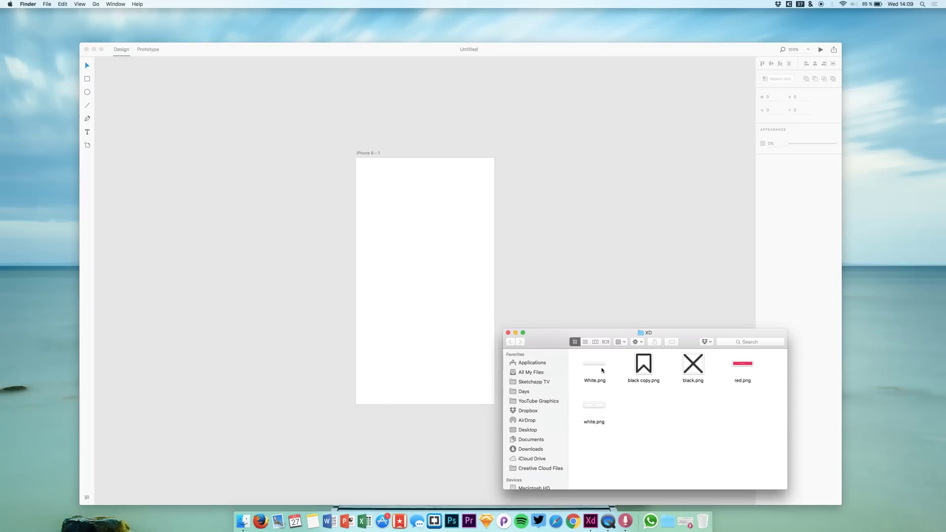
{"action": "left_click", "coordinate": [492, 307]}
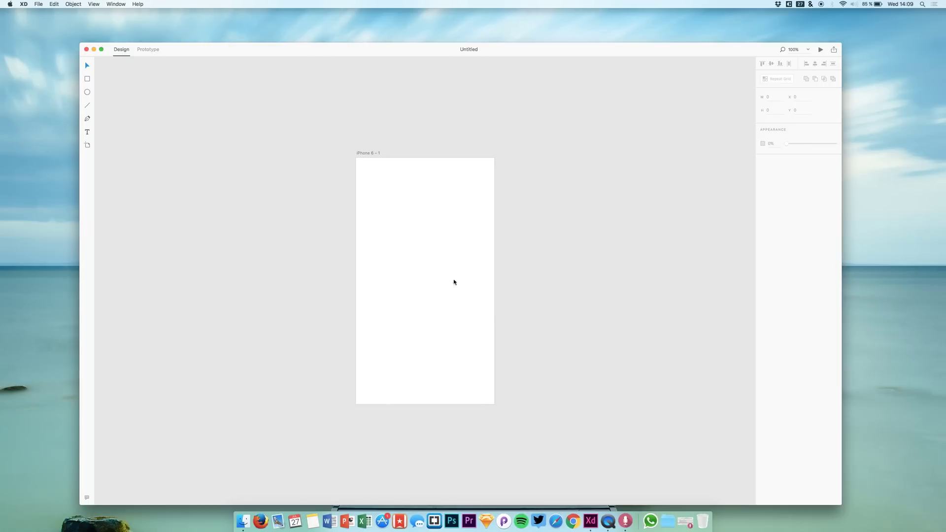
Fill the iPhone 6 artboard with grey #959595
{"action": "left_click", "coordinate": [376, 175]}
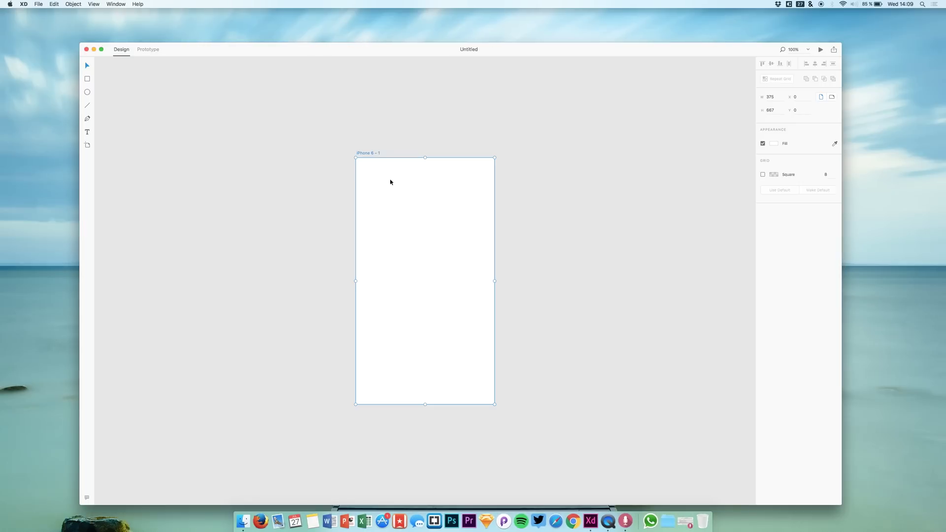
{"action": "left_click", "coordinate": [775, 146]}
{"action": "left_click_drag", "start_coordinate": [724, 121], "coordinate": [651, 121]}
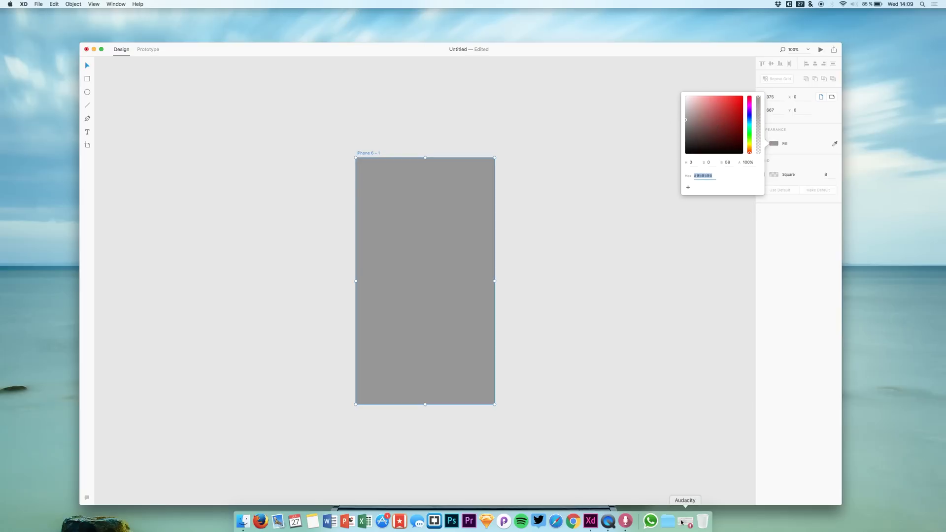
Place the White.png status-bar image from the assets folder onto the artboard
{"action": "left_click", "coordinate": [243, 520]}
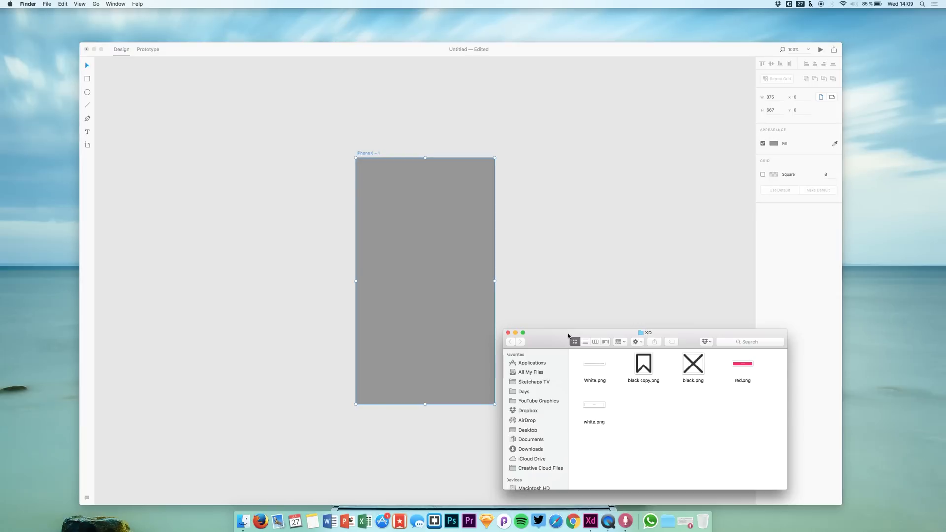
{"action": "left_click_drag", "start_coordinate": [590, 367], "coordinate": [411, 225]}
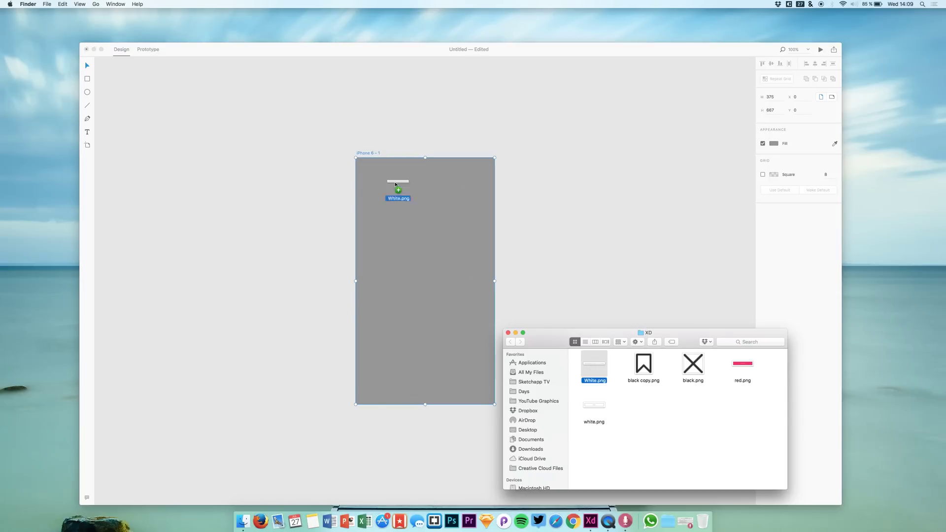
{"action": "left_click_drag", "start_coordinate": [395, 184], "coordinate": [430, 209]}
Snap the status-bar image to the artboard's top-left and halve its width, keeping height 20
{"action": "left_click", "coordinate": [432, 206]}
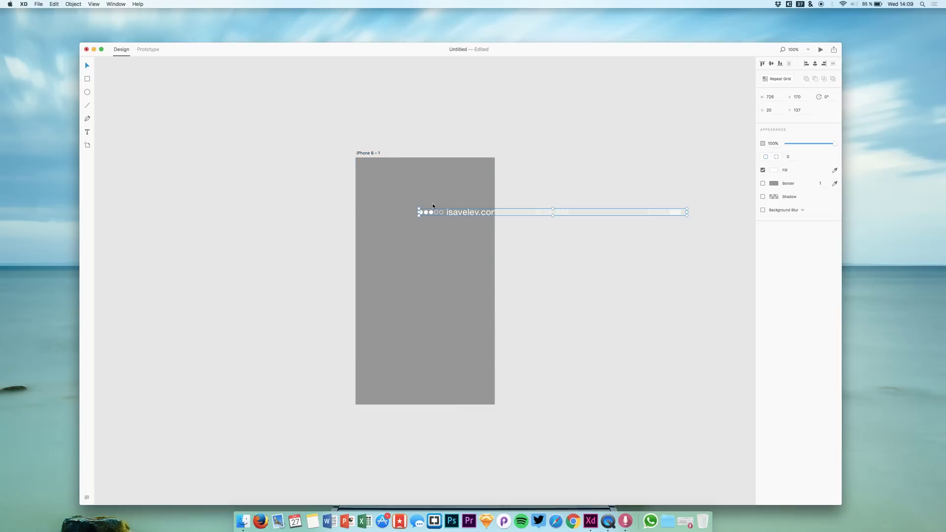
{"action": "left_click_drag", "start_coordinate": [442, 212], "coordinate": [380, 163]}
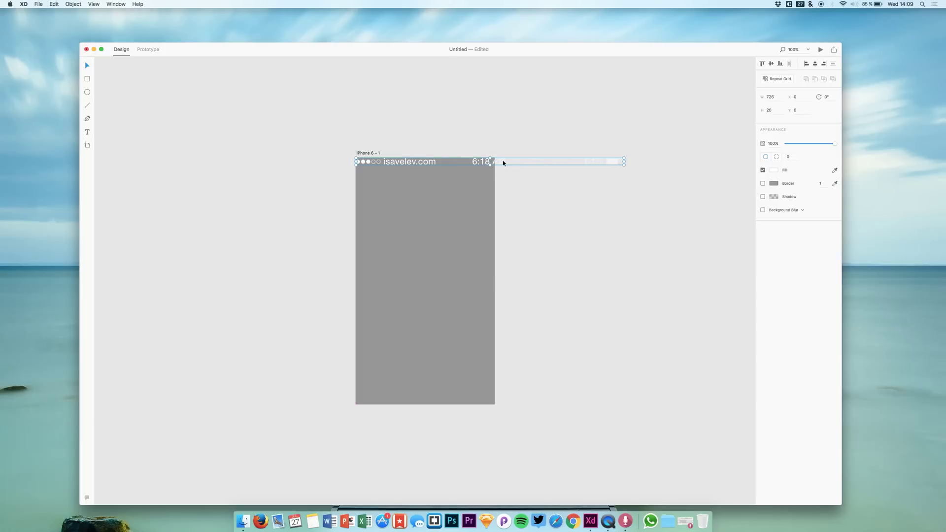
{"action": "left_click", "coordinate": [778, 97]}
{"action": "key", "text": "Right"}
{"action": "type", "text": "/2"}
{"action": "key", "text": "Escape"}
{"action": "left_click", "coordinate": [773, 110]}
{"action": "key", "text": "Right"}
{"action": "key", "text": "Return"}
Shrink the status bar to the artboard width, centre it horizontally and align it to the top
{"action": "left_click_drag", "start_coordinate": [616, 168], "coordinate": [475, 162]}
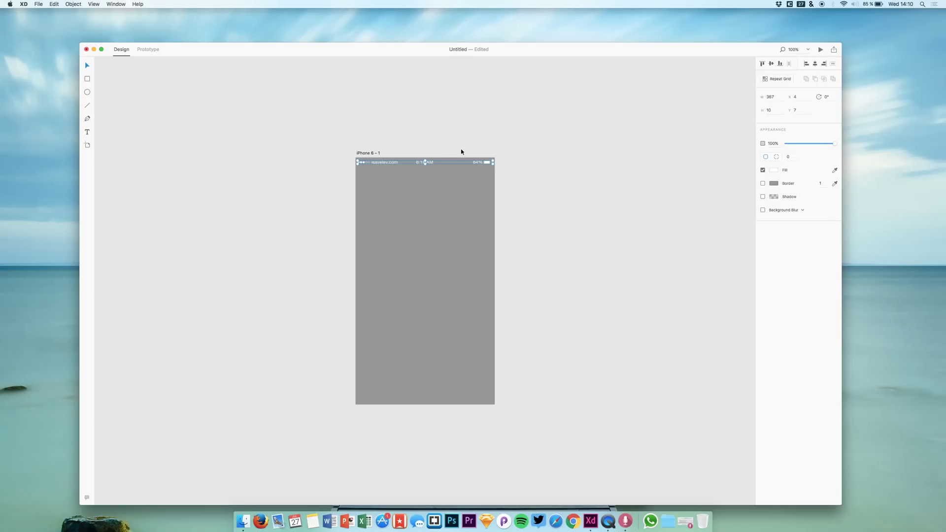
{"action": "left_click_drag", "start_coordinate": [459, 161], "coordinate": [542, 173]}
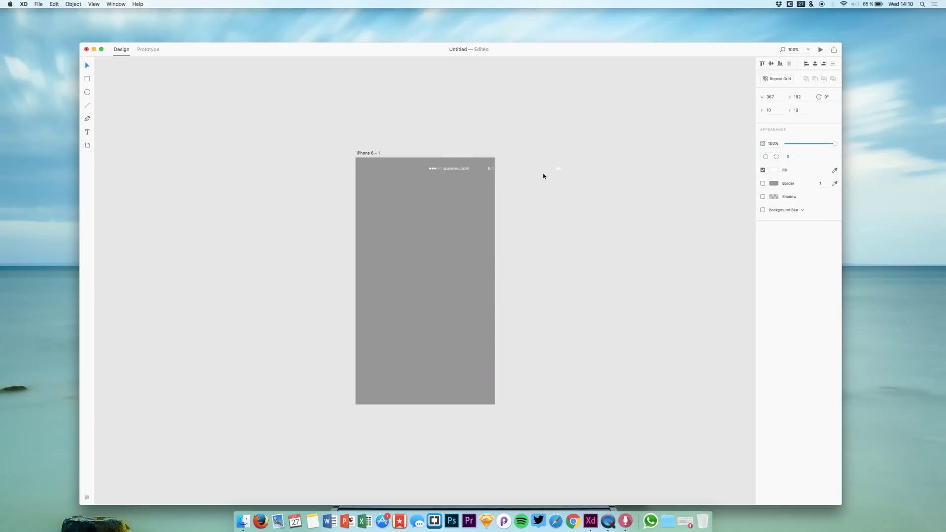
{"action": "left_click", "coordinate": [816, 63]}
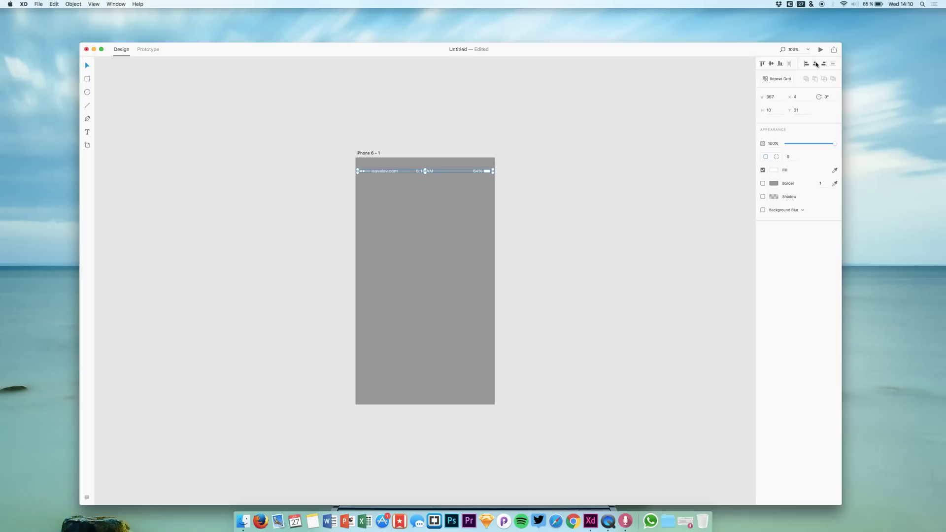
{"action": "left_click", "coordinate": [763, 64]}
{"action": "left_click", "coordinate": [360, 228]}
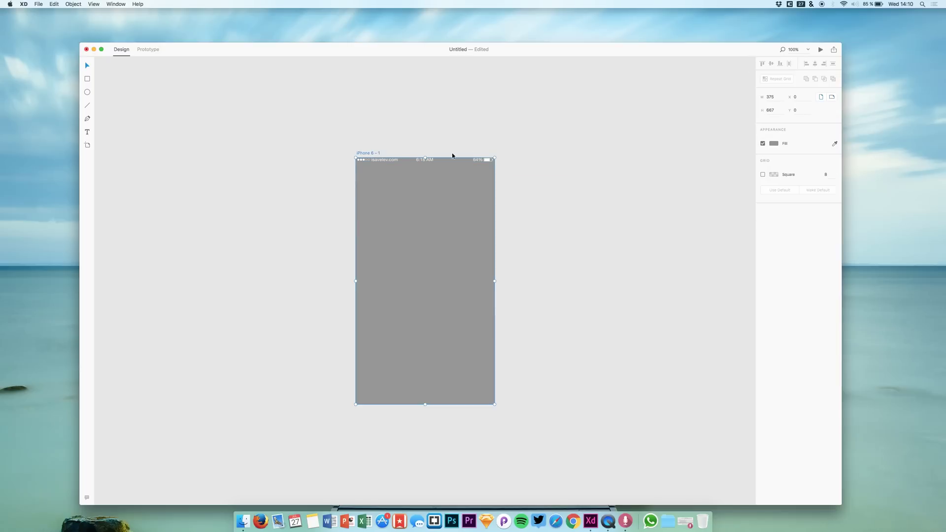
{"action": "left_click", "coordinate": [243, 520]}
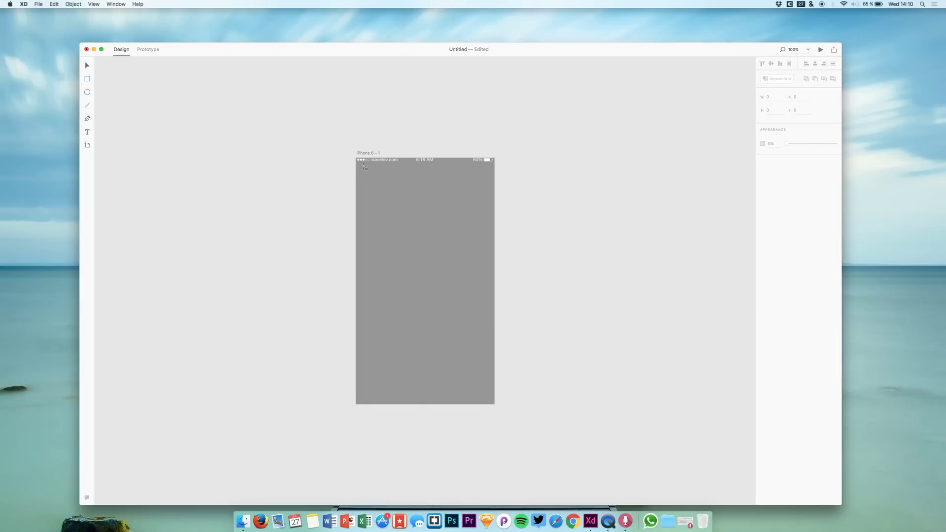
Draw a white rectangle under the status bar covering most of the artboard
{"action": "mouse_move", "coordinate": [360, 166]}
{"action": "left_mouse_down"}
{"action": "mouse_move", "coordinate": [492, 340]}
{"action": "mouse_move", "coordinate": [469, 351]}
{"action": "mouse_move", "coordinate": [494, 351]}
{"action": "left_mouse_up"}
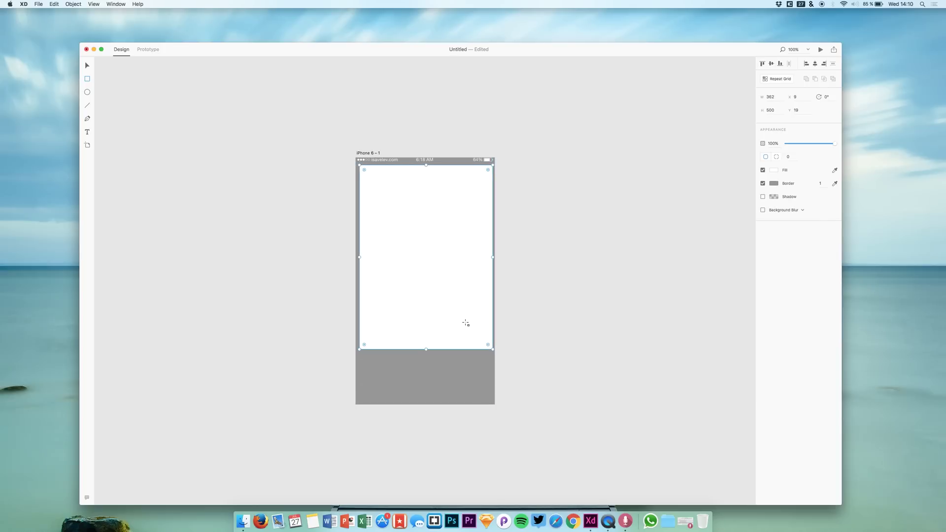
{"action": "mouse_move", "coordinate": [464, 323]}
{"action": "left_mouse_down"}
{"action": "mouse_move", "coordinate": [453, 321]}
{"action": "mouse_move", "coordinate": [457, 300]}
{"action": "left_mouse_up"}
{"action": "key", "text": "Escape"}
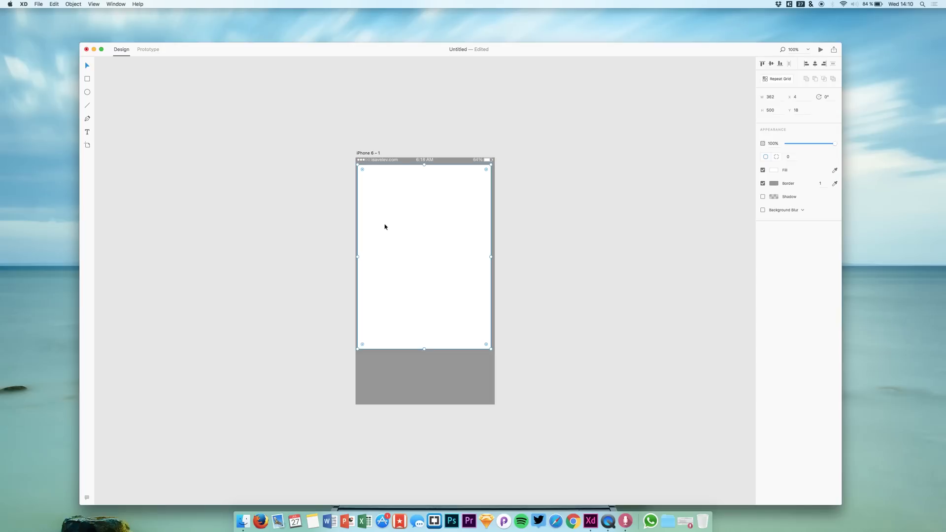
Centre the white rectangle, nudge it 3 px left and widen it to 367
{"action": "left_click_drag", "start_coordinate": [408, 202], "coordinate": [413, 204]}
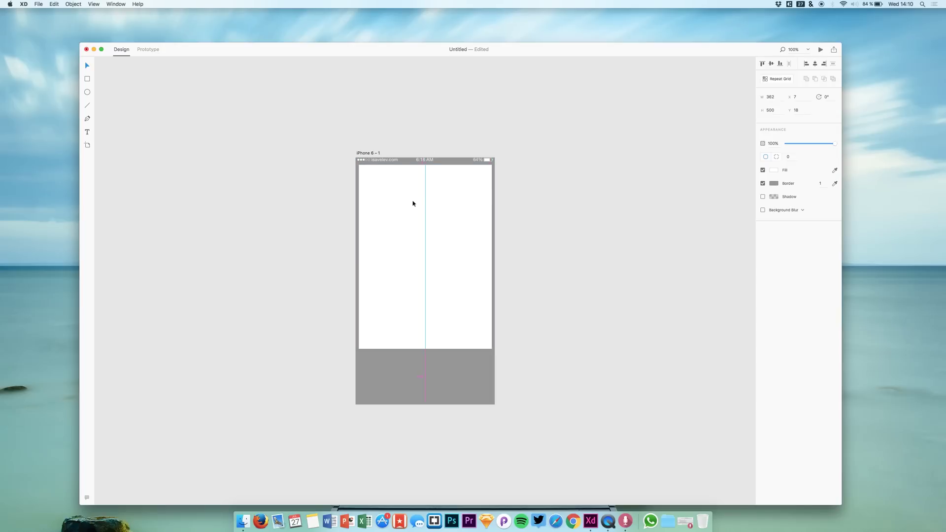
{"action": "scroll", "coordinate": [383, 182], "scroll_direction": "up", "scroll_amount": 5}
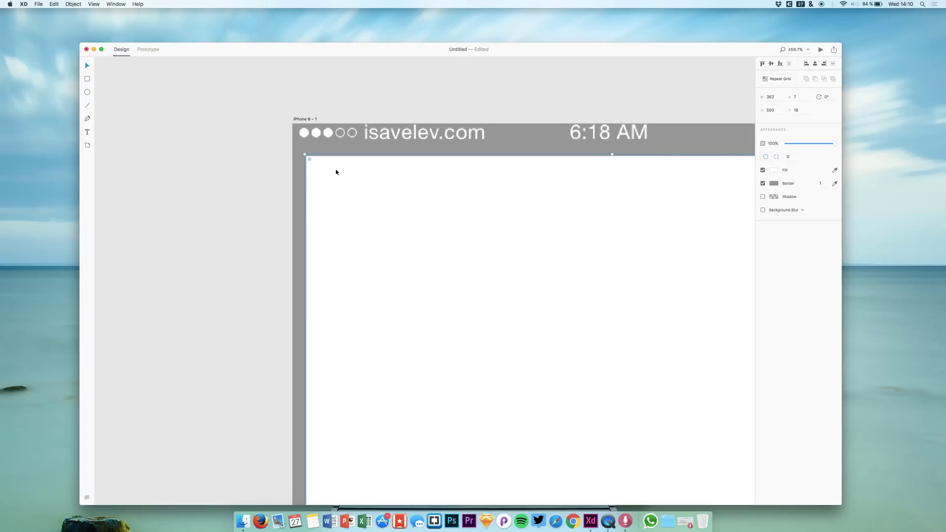
{"action": "key", "text": "Left"}
{"action": "key", "text": "Left"}
{"action": "key", "text": "Left"}
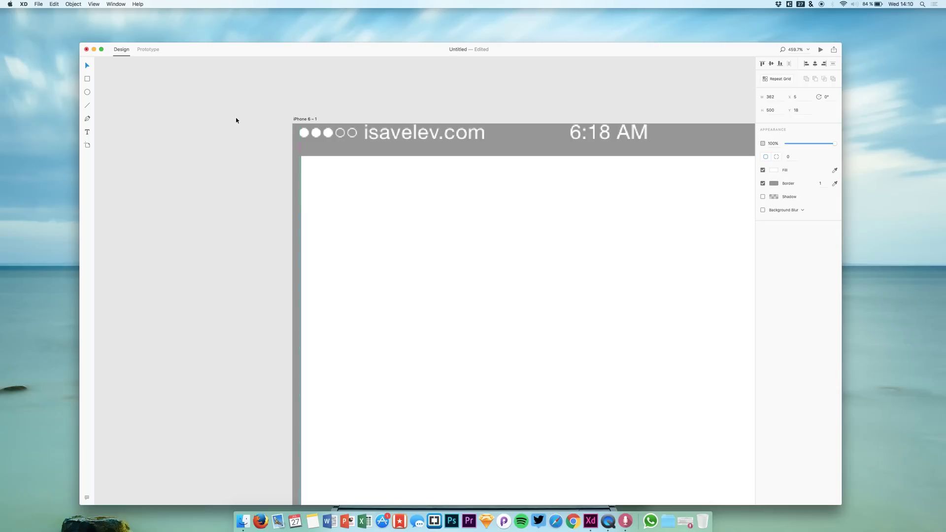
{"action": "scroll", "coordinate": [437, 179], "scroll_direction": "right", "scroll_amount": 5}
{"action": "scroll", "coordinate": [437, 179], "scroll_direction": "down", "scroll_amount": 2}
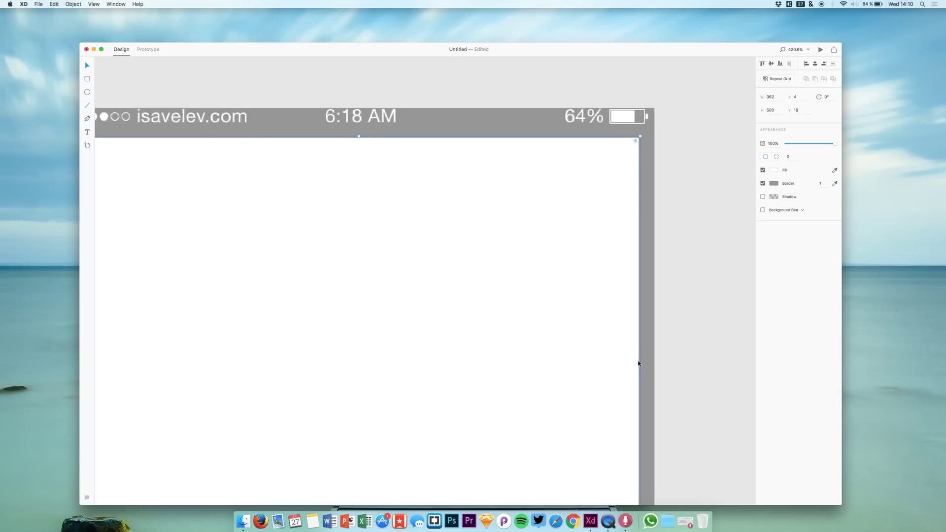
{"action": "scroll", "coordinate": [637, 367], "scroll_direction": "down", "scroll_amount": 3}
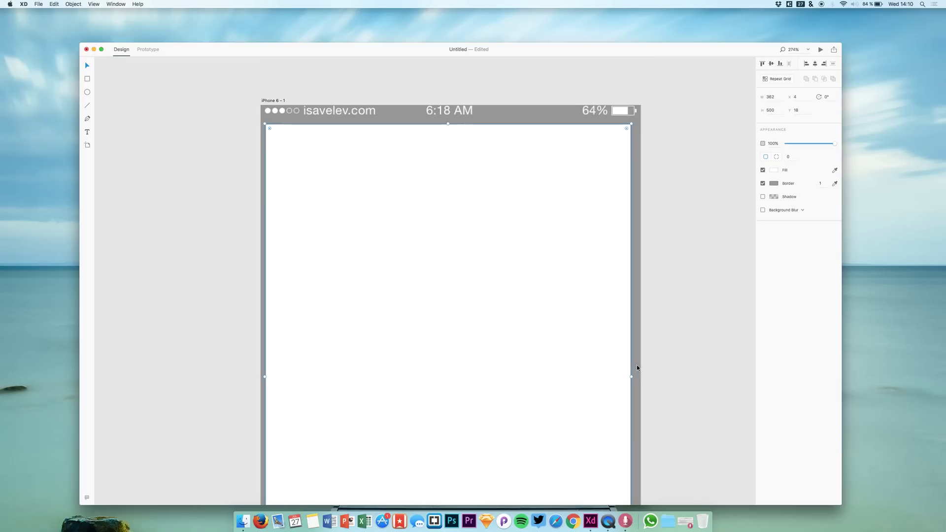
{"action": "left_click_drag", "start_coordinate": [632, 376], "coordinate": [637, 376]}
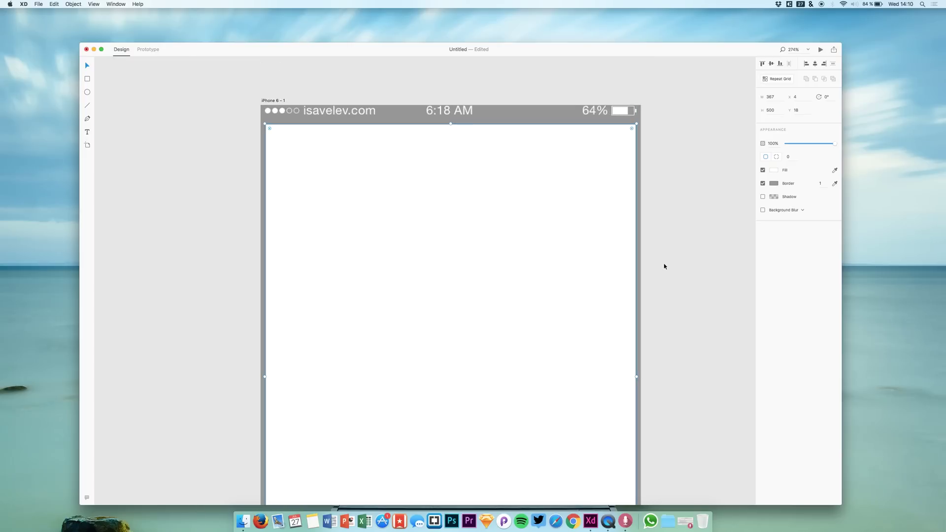
{"action": "scroll", "coordinate": [664, 266], "scroll_direction": "down", "scroll_amount": 5}
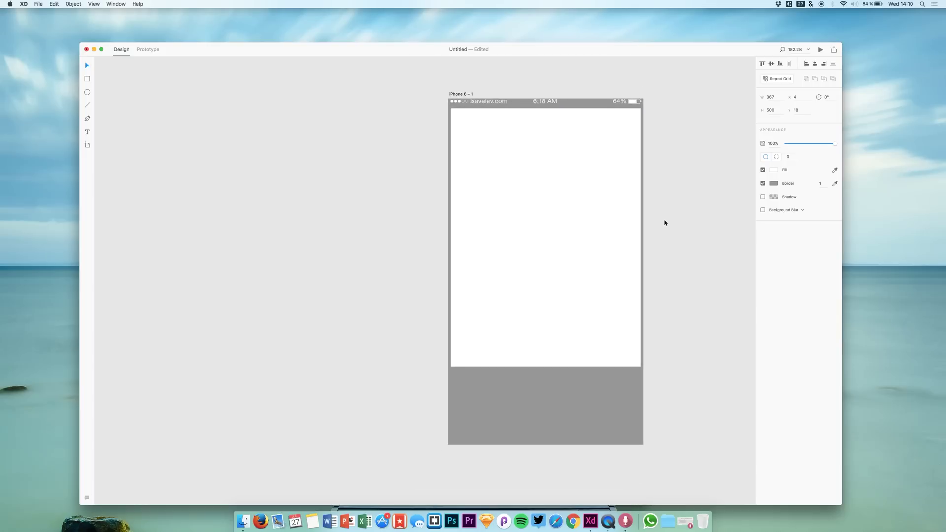
{"action": "left_click", "coordinate": [635, 308]}
Place the red Add to cart image on the artboard and shrink it to the artboard width
{"action": "left_click", "coordinate": [242, 521]}
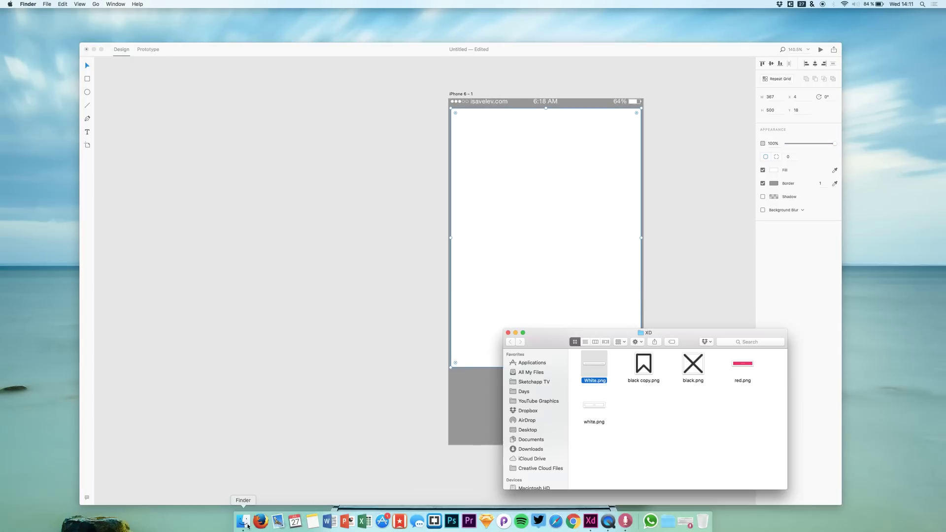
{"action": "left_click_drag", "start_coordinate": [744, 364], "coordinate": [488, 382]}
{"action": "scroll", "coordinate": [590, 416], "scroll_direction": "right", "scroll_amount": 1}
{"action": "scroll", "coordinate": [589, 416], "scroll_direction": "down", "scroll_amount": 2}
{"action": "scroll", "coordinate": [589, 415], "scroll_direction": "right", "scroll_amount": 10}
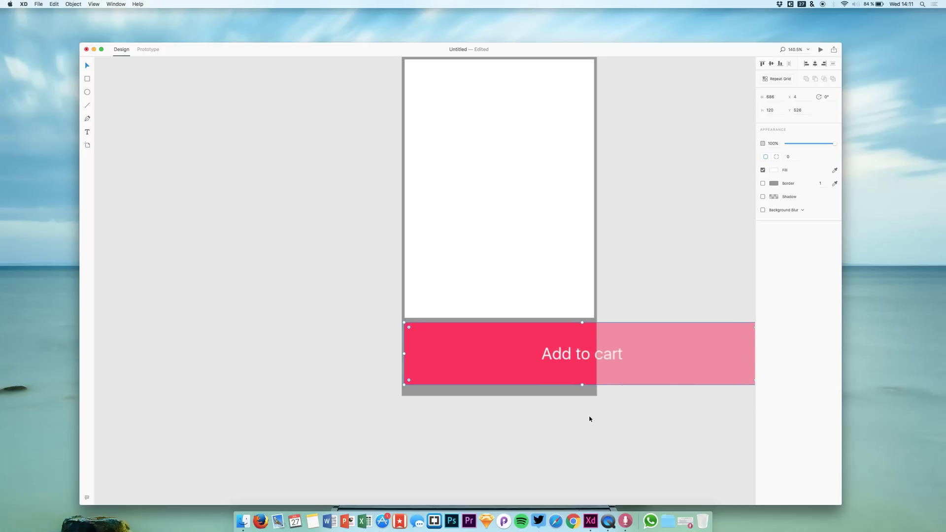
{"action": "scroll", "coordinate": [589, 416], "scroll_direction": "left", "scroll_amount": 3}
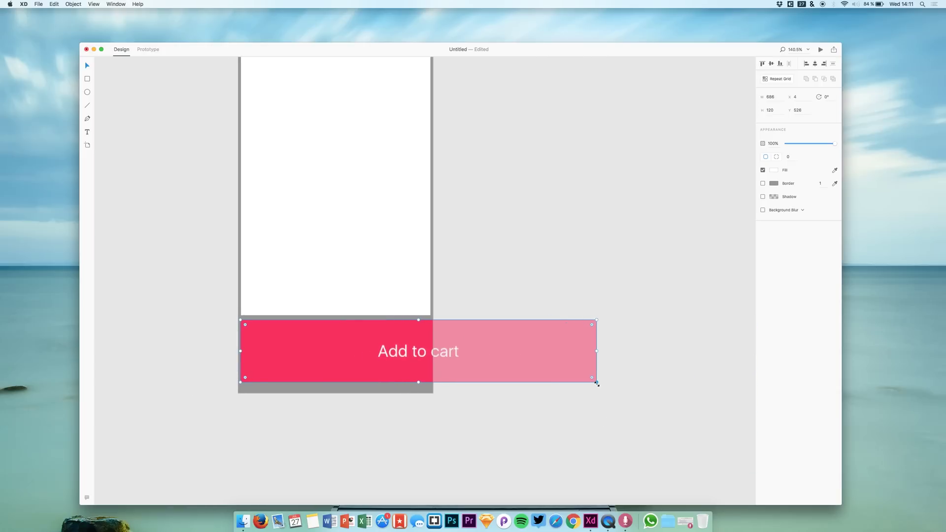
{"action": "left_click_drag", "start_coordinate": [596, 382], "coordinate": [449, 355]}
Place the white Details image, shrink it and snap it below Add to cart
{"action": "left_click", "coordinate": [243, 520]}
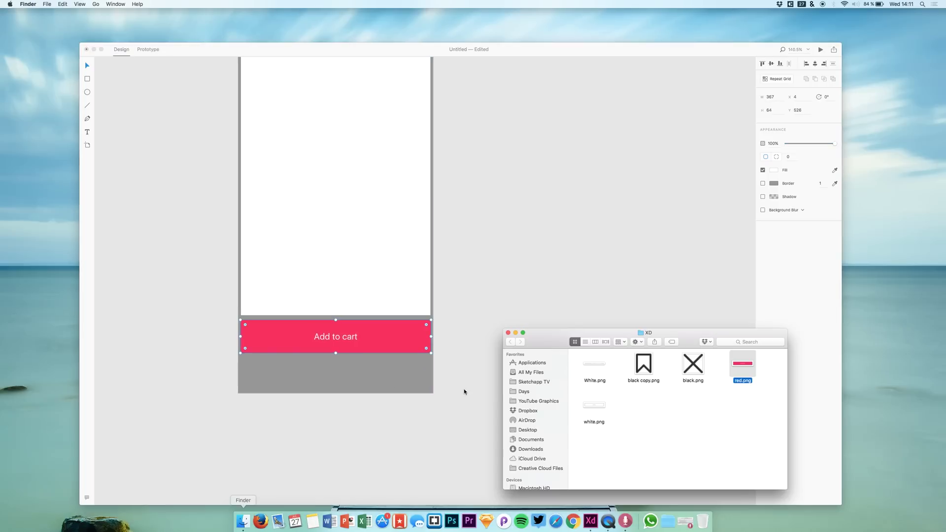
{"action": "left_click_drag", "start_coordinate": [595, 405], "coordinate": [263, 372]}
{"action": "left_click", "coordinate": [314, 381]}
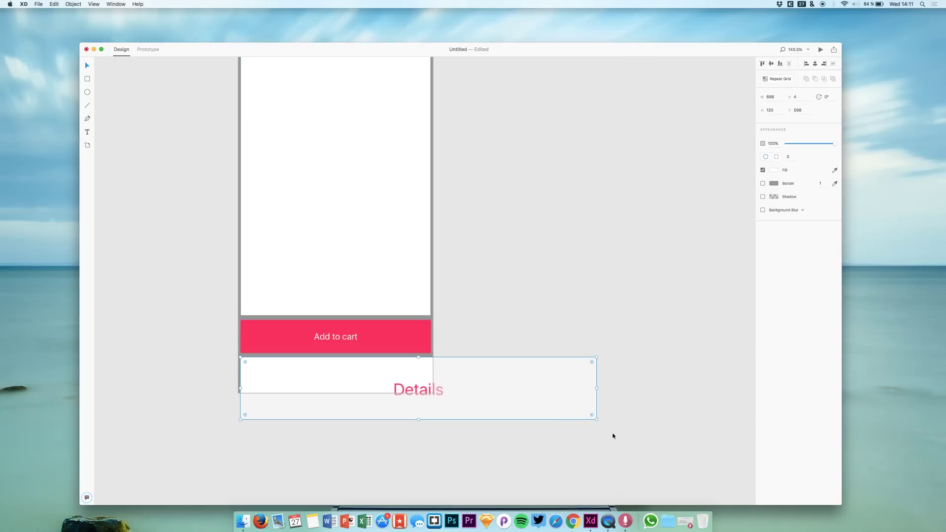
{"action": "left_click_drag", "start_coordinate": [597, 420], "coordinate": [502, 392]}
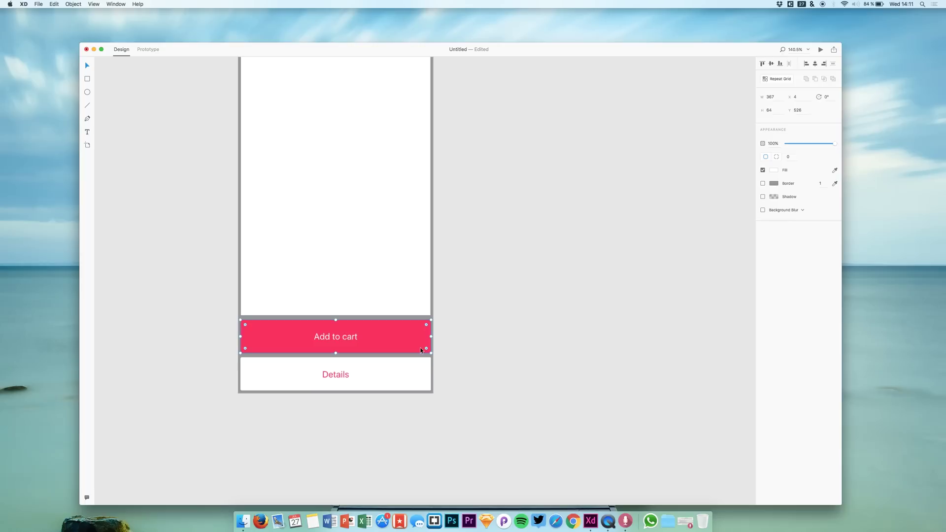
{"action": "left_click", "coordinate": [493, 349]}
{"action": "left_click_drag", "start_coordinate": [369, 363], "coordinate": [413, 357]}
Nudge the status-bar image down slightly and drop in the bookmark and close icon images
{"action": "scroll", "coordinate": [436, 371], "scroll_direction": "left", "scroll_amount": 5}
{"action": "scroll", "coordinate": [436, 371], "scroll_direction": "up", "scroll_amount": 3}
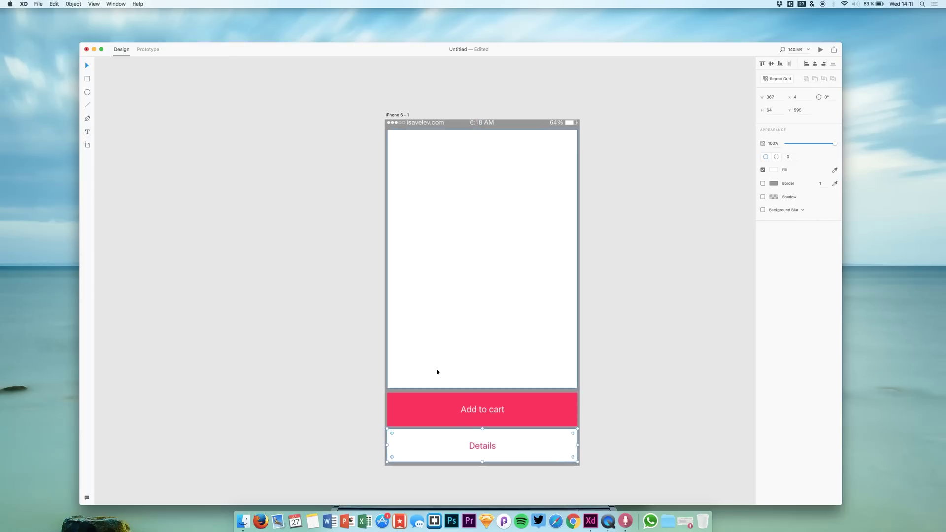
{"action": "scroll", "coordinate": [436, 371], "scroll_direction": "up", "scroll_amount": 1}
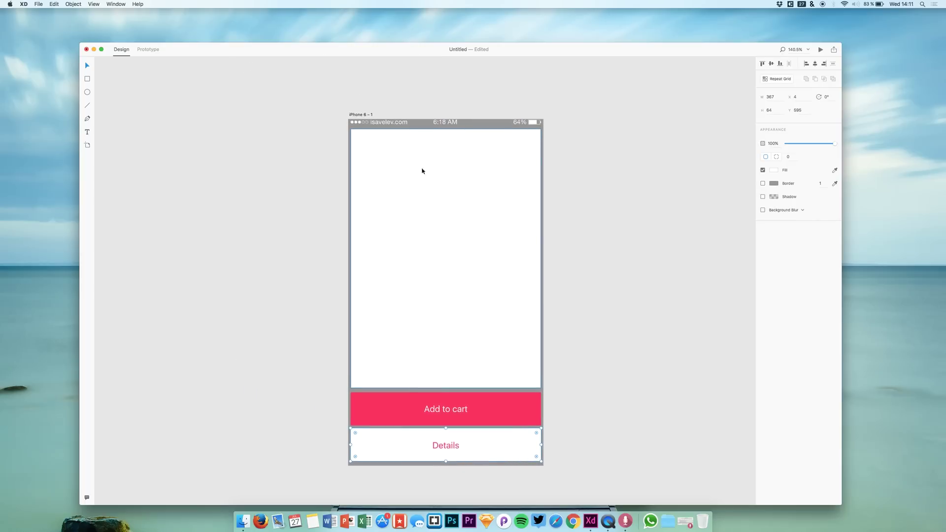
{"action": "left_click", "coordinate": [449, 120]}
{"action": "key", "text": "Down"}
{"action": "key", "text": "Down"}
{"action": "key", "text": "Down"}
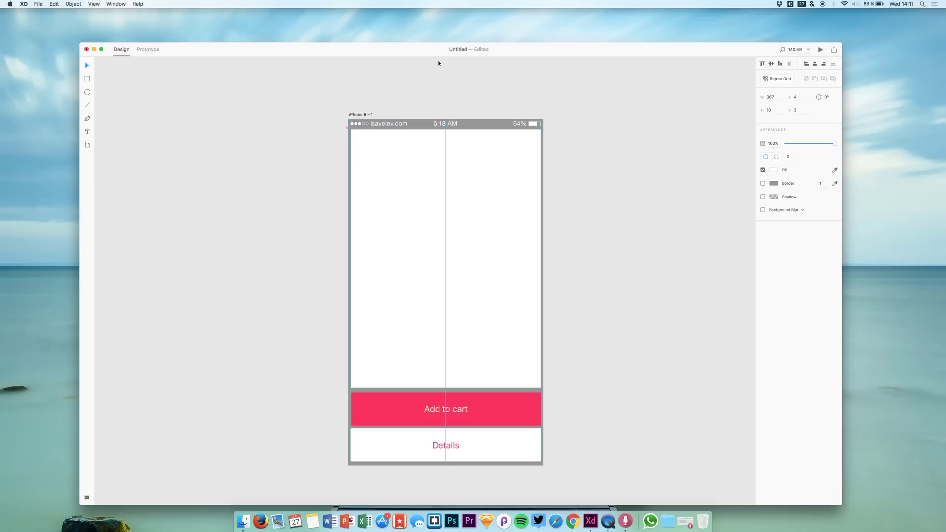
{"action": "left_click", "coordinate": [243, 521]}
{"action": "left_click_drag", "start_coordinate": [714, 391], "coordinate": [422, 173]}
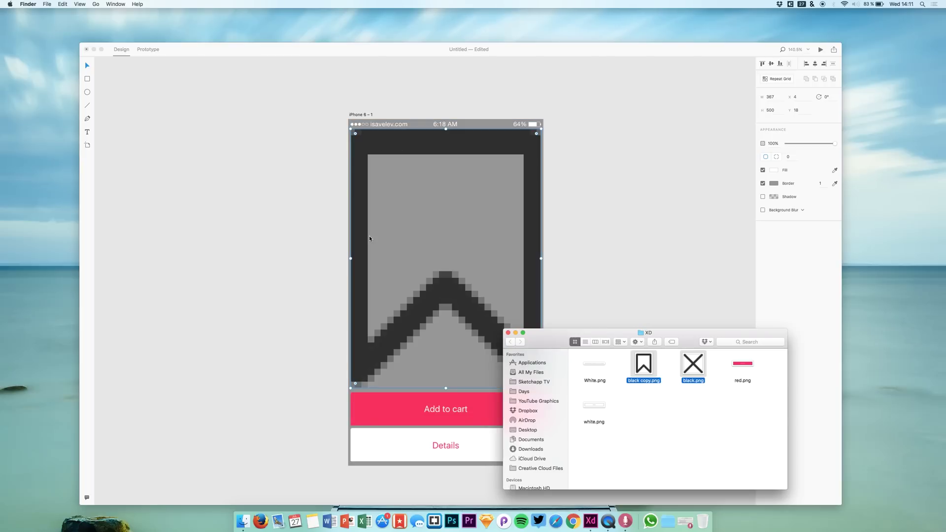
Delete the oversized icon images and undo the stray red image fill
{"action": "left_click", "coordinate": [297, 241]}
{"action": "key", "text": "BackSpace"}
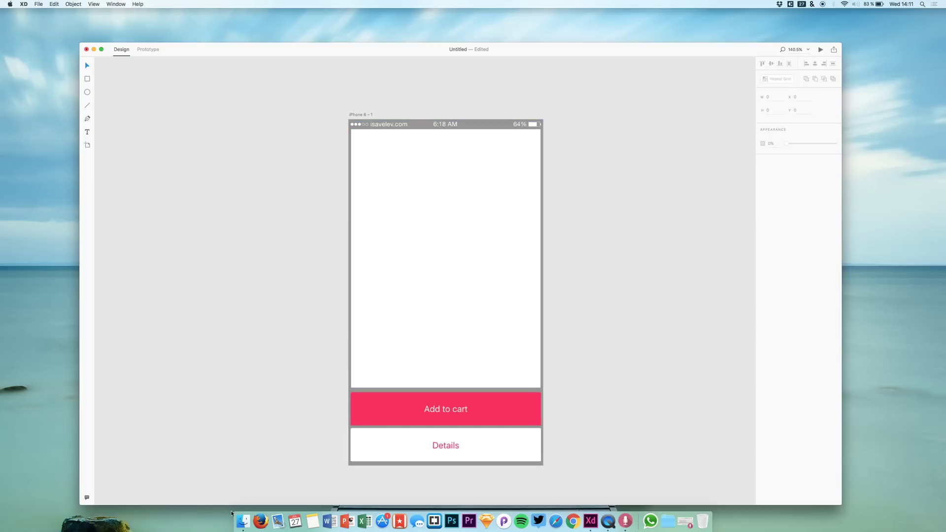
{"action": "left_click", "coordinate": [243, 520]}
{"action": "left_click", "coordinate": [672, 408]}
{"action": "left_click", "coordinate": [593, 405]}
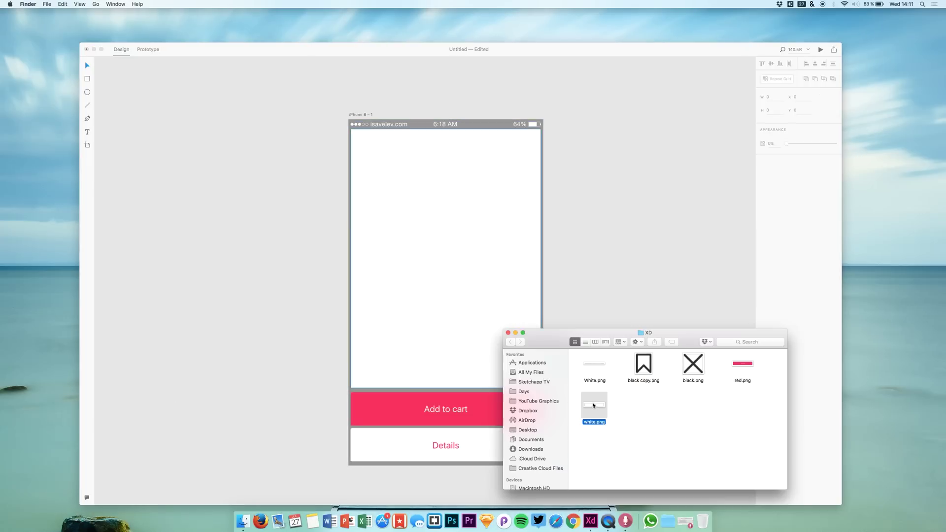
{"action": "left_click_drag", "start_coordinate": [593, 405], "coordinate": [596, 397]}
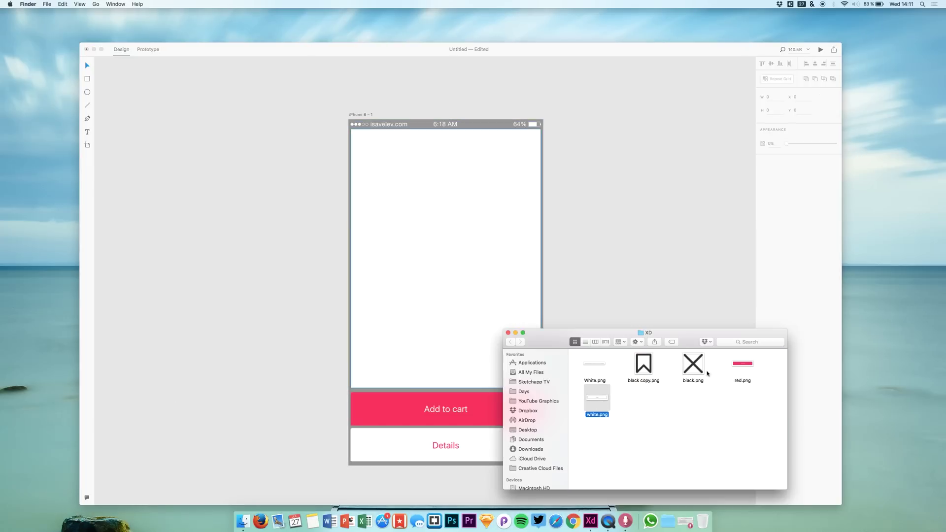
{"action": "left_click_drag", "start_coordinate": [741, 364], "coordinate": [445, 250]}
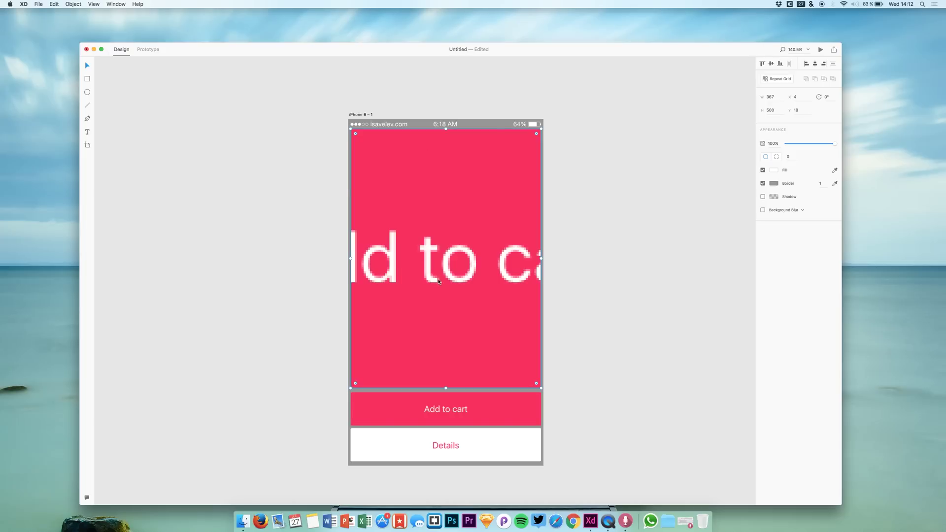
{"action": "key", "text": "super+z"}
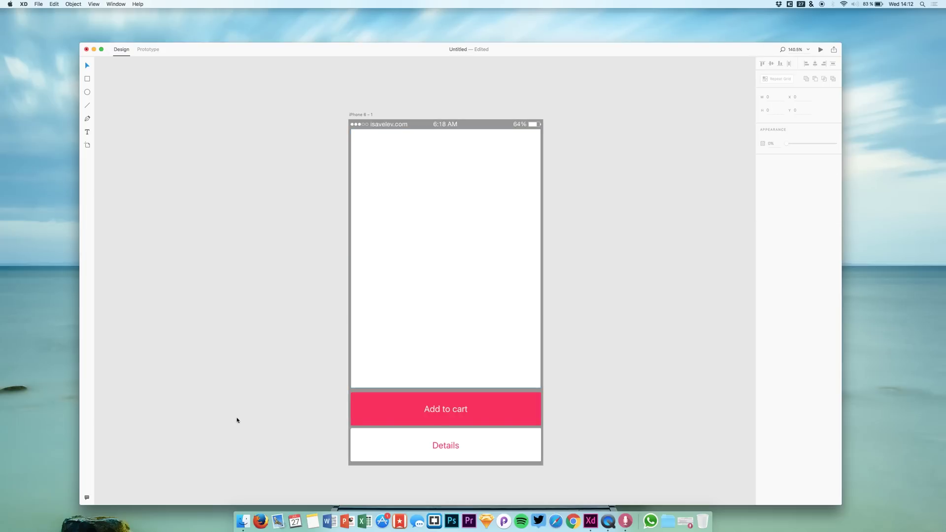
Apply red.png to the Add to cart button and delete the duplicate button
{"action": "left_click", "coordinate": [243, 521]}
{"action": "left_click_drag", "start_coordinate": [742, 364], "coordinate": [476, 140]}
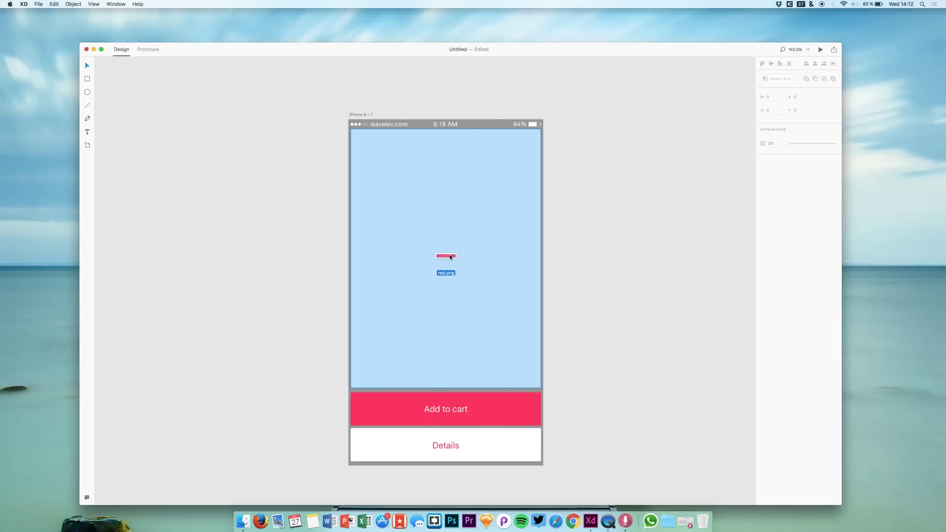
{"action": "left_click_drag", "start_coordinate": [450, 256], "coordinate": [502, 446]}
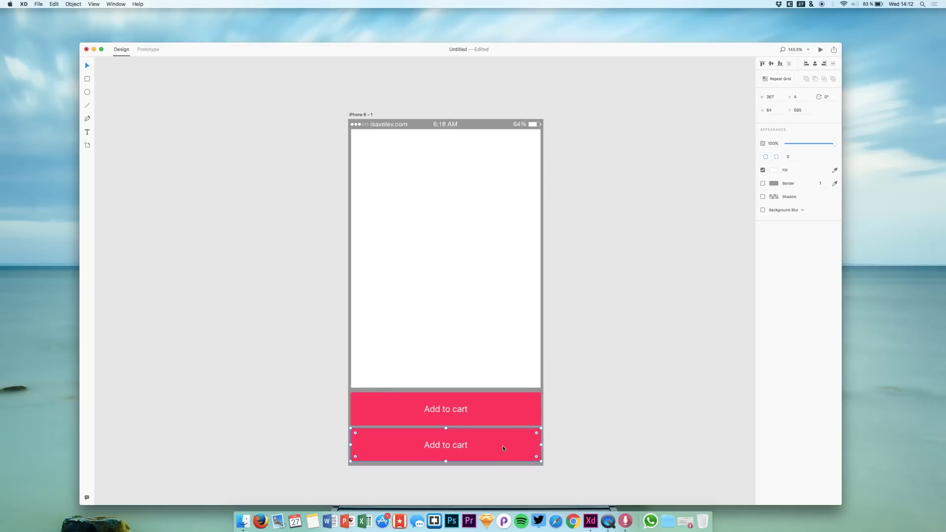
{"action": "mouse_move", "coordinate": [502, 446]}
{"action": "left_mouse_down"}
{"action": "mouse_move", "coordinate": [521, 421]}
{"action": "mouse_move", "coordinate": [507, 441]}
{"action": "left_mouse_up"}
{"action": "key", "text": "super+z"}
{"action": "key", "text": "Delete"}
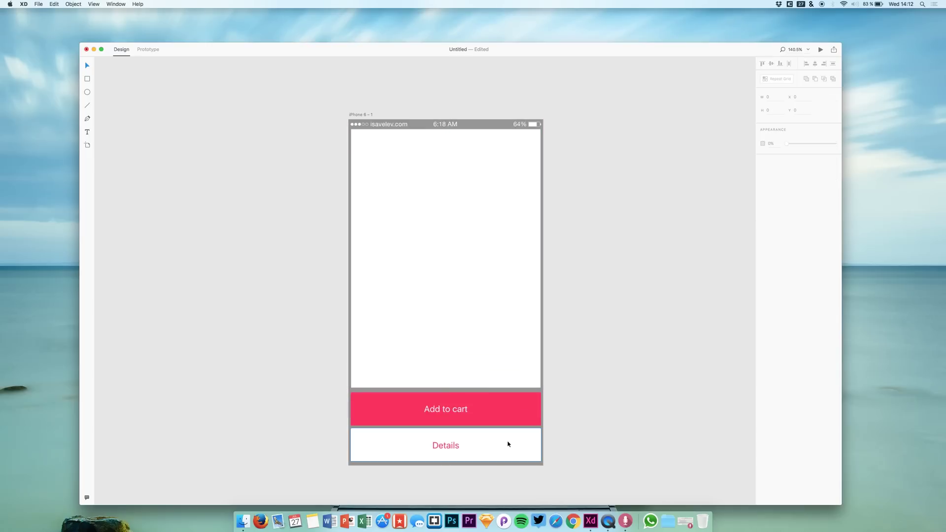
{"action": "left_click", "coordinate": [243, 521]}
Bring the bookmark and X icons into the design and set the bookmark width to 16
{"action": "left_click_drag", "start_coordinate": [714, 400], "coordinate": [611, 166]}
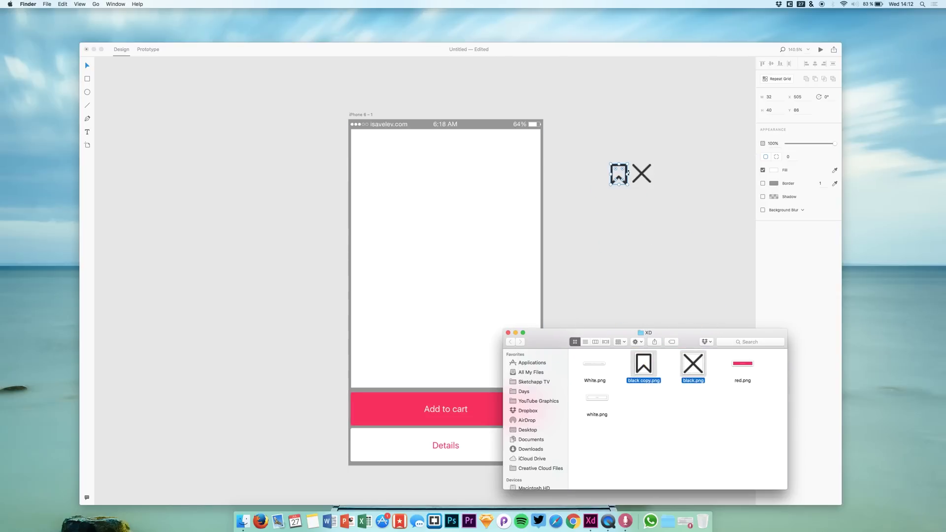
{"action": "left_click", "coordinate": [575, 146]}
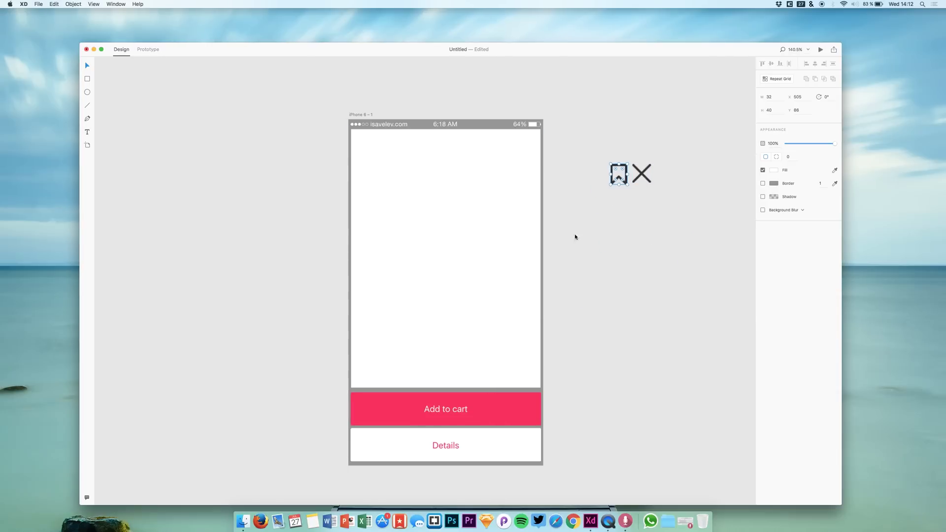
{"action": "left_click_drag", "start_coordinate": [680, 200], "coordinate": [366, 140]}
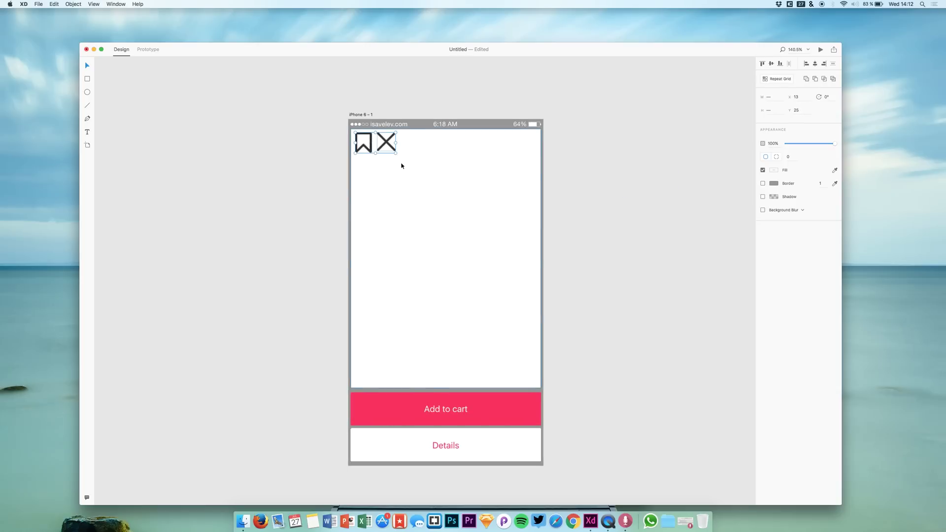
{"action": "double_click", "coordinate": [363, 143]}
{"action": "left_click", "coordinate": [772, 97]}
{"action": "type", "text": "16"}
{"action": "key", "text": "Tab"}
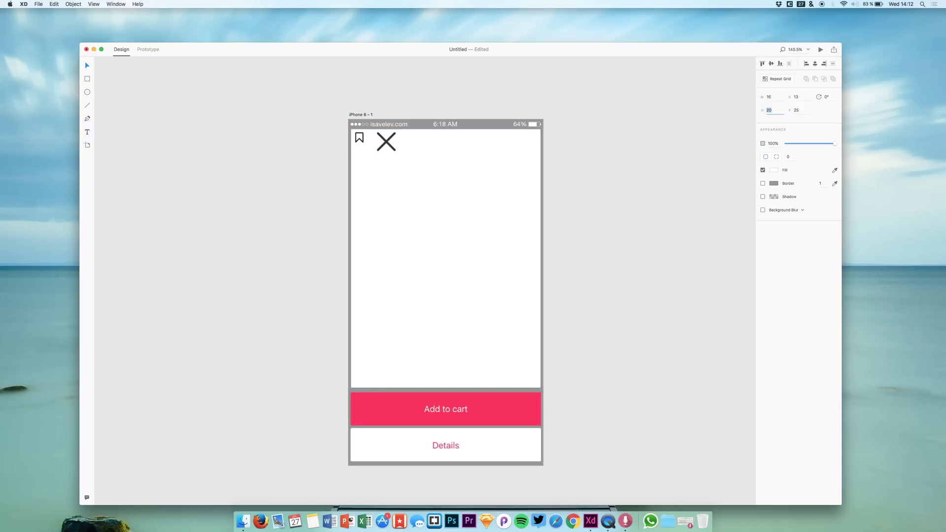
Set the X icon width to 18 and move both icons into the artboard's top corners
{"action": "left_click", "coordinate": [386, 141]}
{"action": "left_click", "coordinate": [769, 97]}
{"action": "type", "text": "18"}
{"action": "key", "text": "Return"}
{"action": "left_click_drag", "start_coordinate": [359, 138], "coordinate": [532, 139]}
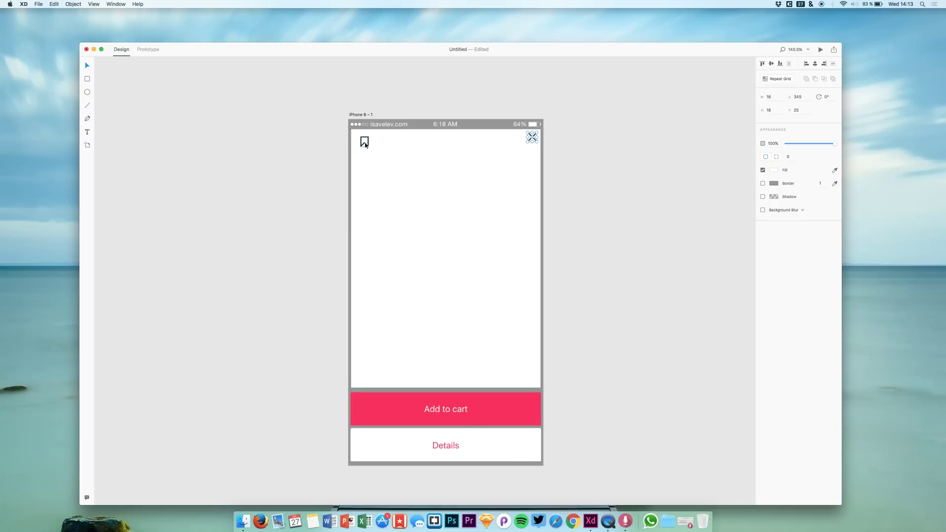
{"action": "left_click_drag", "start_coordinate": [366, 146], "coordinate": [360, 141]}
Make the large white rectangle 66% opaque and move it down 4 px
{"action": "left_click", "coordinate": [472, 357]}
{"action": "mouse_move", "coordinate": [834, 143]}
{"action": "left_mouse_down"}
{"action": "mouse_move", "coordinate": [798, 143]}
{"action": "mouse_move", "coordinate": [837, 144]}
{"action": "left_mouse_up"}
{"action": "mouse_move", "coordinate": [433, 253]}
{"action": "left_mouse_down"}
{"action": "mouse_move", "coordinate": [435, 263]}
{"action": "mouse_move", "coordinate": [431, 231]}
{"action": "mouse_move", "coordinate": [435, 242]}
{"action": "left_mouse_up"}
{"action": "key", "text": "Down"}
{"action": "key", "text": "Down"}
{"action": "key", "text": "Down"}
{"action": "key", "text": "Down"}
{"action": "key", "text": "r"}
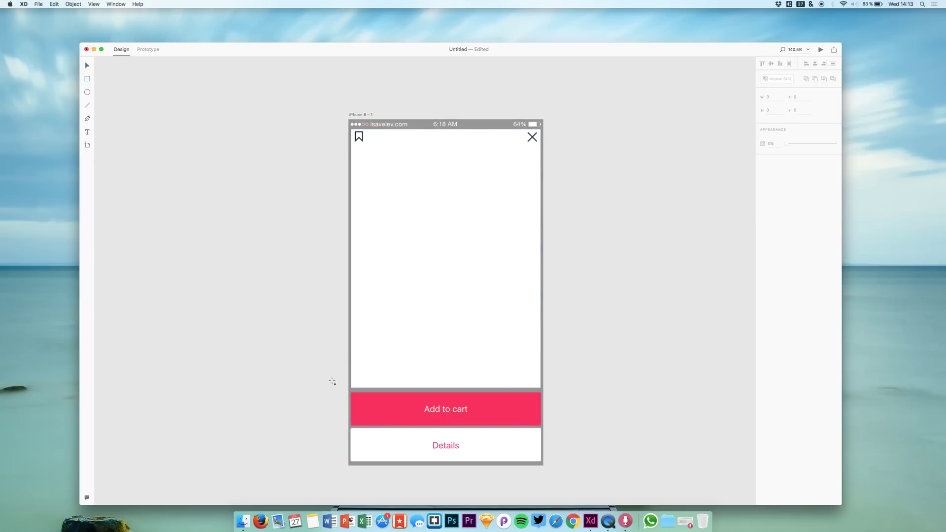
Draw a new rectangle at the artboard's lower left and move it aside to reveal the buttons
{"action": "mouse_move", "coordinate": [348, 388]}
{"action": "left_mouse_down"}
{"action": "mouse_move", "coordinate": [440, 472]}
{"action": "mouse_move", "coordinate": [543, 466]}
{"action": "left_mouse_up"}
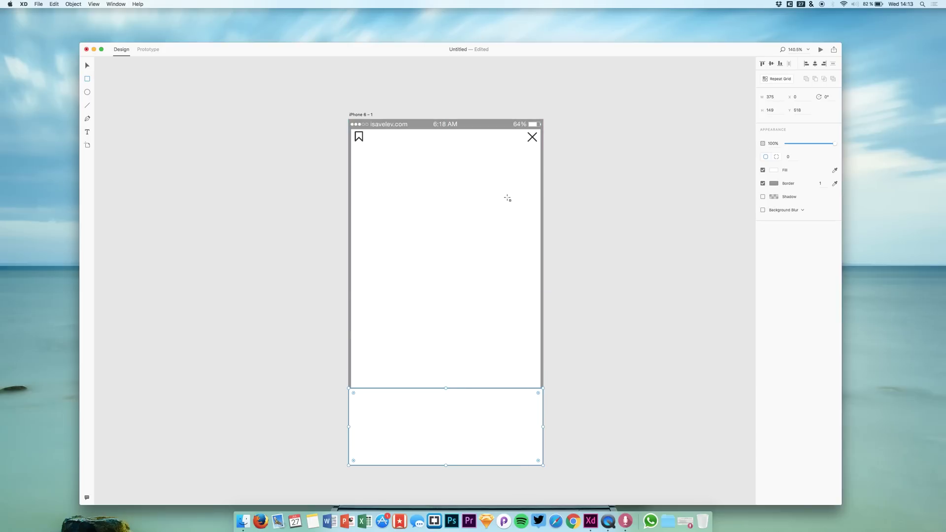
{"action": "key", "text": "v"}
{"action": "left_click", "coordinate": [457, 191]}
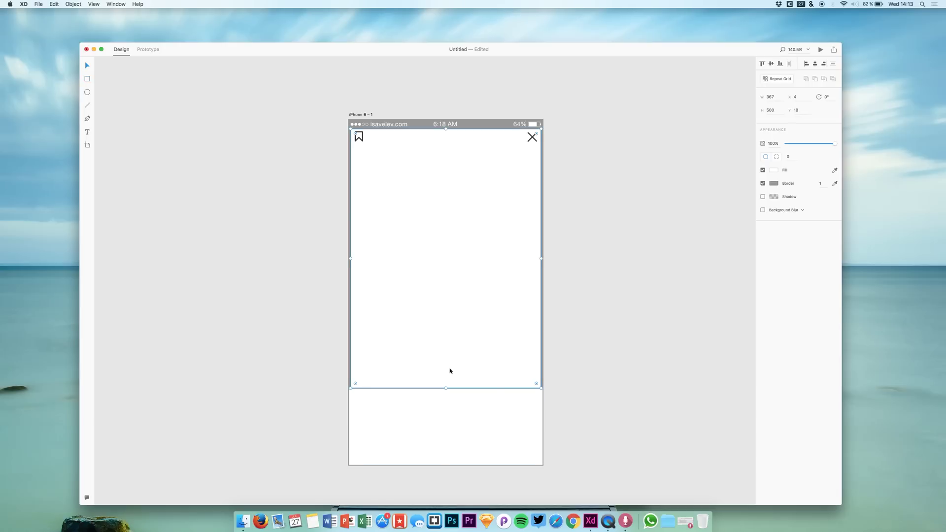
{"action": "left_click", "coordinate": [459, 414]}
{"action": "left_click_drag", "start_coordinate": [459, 414], "coordinate": [607, 401]}
Reposition the large white rectangle, snap the new rectangle at X 0, Y 518, and enable background blur
{"action": "mouse_move", "coordinate": [460, 359]}
{"action": "left_mouse_down"}
{"action": "mouse_move", "coordinate": [460, 390]}
{"action": "mouse_move", "coordinate": [464, 341]}
{"action": "left_mouse_up"}
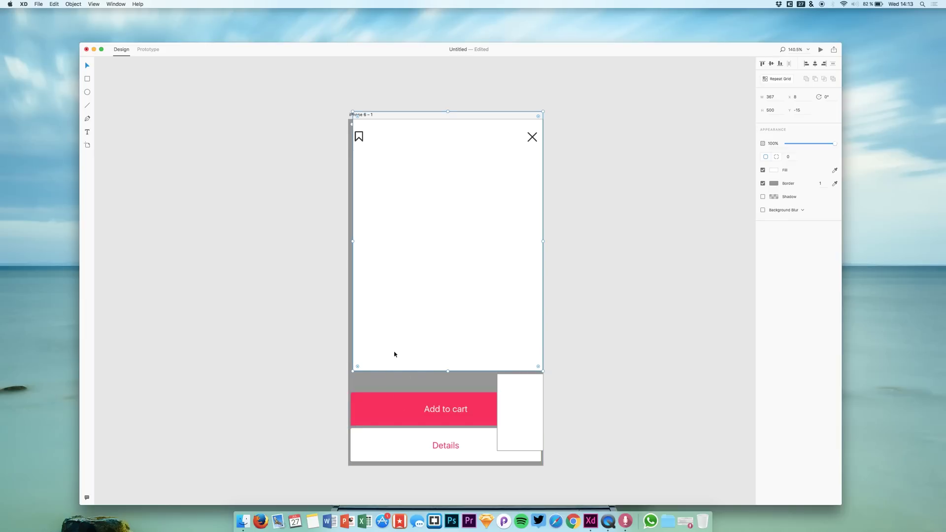
{"action": "left_click_drag", "start_coordinate": [395, 355], "coordinate": [387, 369]}
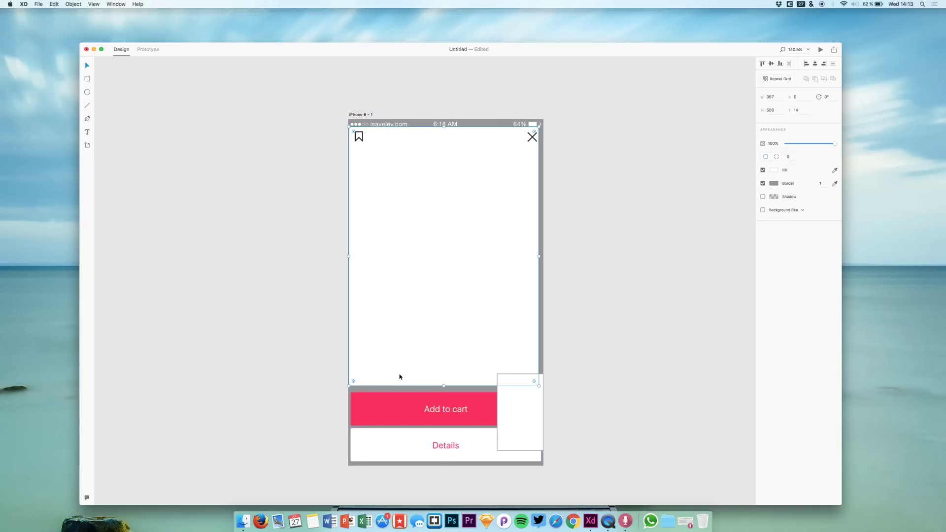
{"action": "key", "text": "super+z"}
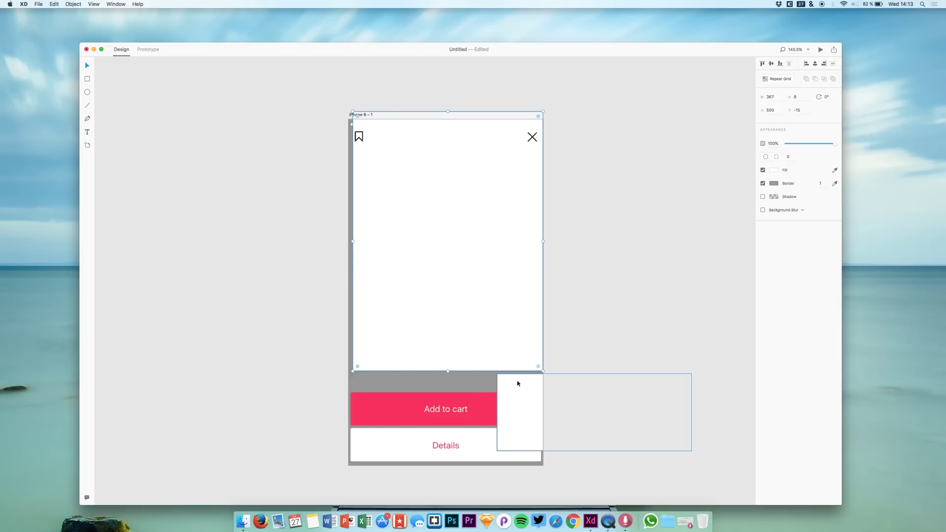
{"action": "key", "text": "super+shift+z"}
{"action": "left_click_drag", "start_coordinate": [533, 395], "coordinate": [477, 356]}
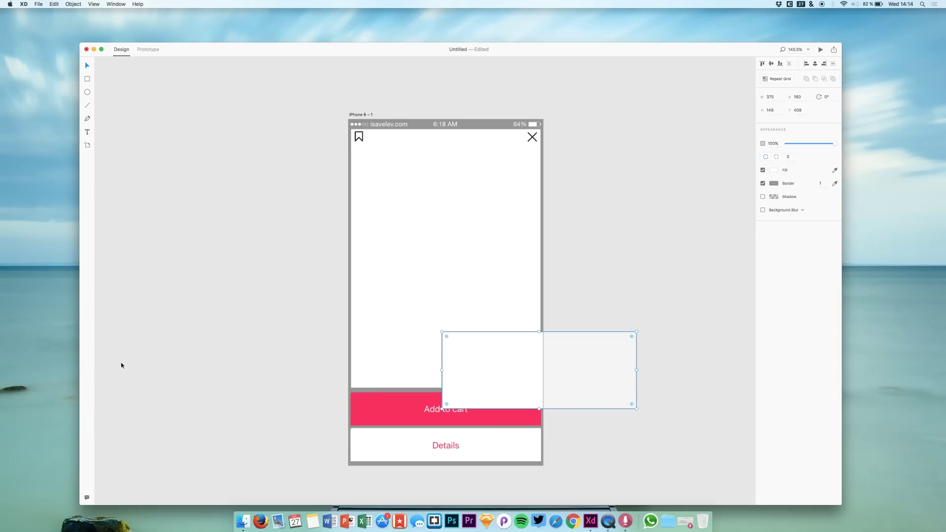
{"action": "left_click_drag", "start_coordinate": [501, 375], "coordinate": [422, 428]}
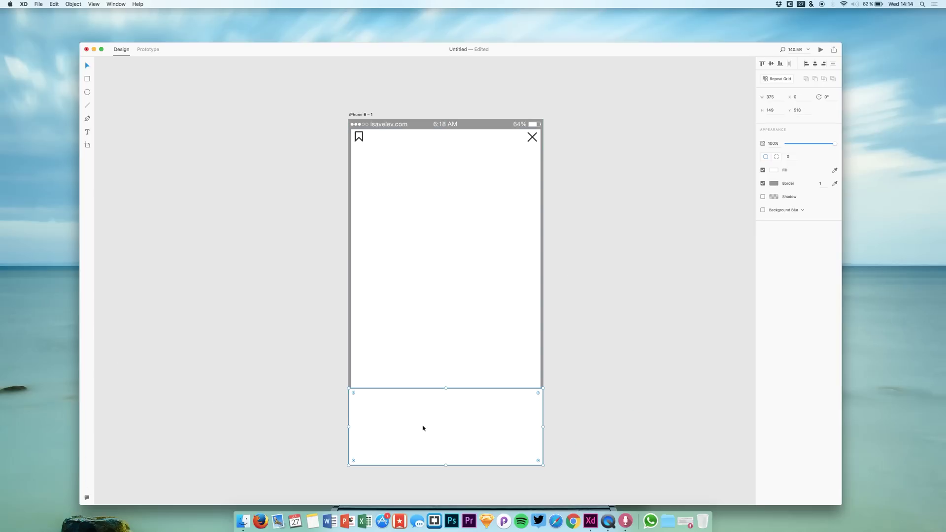
{"action": "left_click", "coordinate": [763, 210]}
Set the bottom rectangle's background blur to 19 and remove its border
{"action": "left_click_drag", "start_coordinate": [819, 220], "coordinate": [829, 273]}
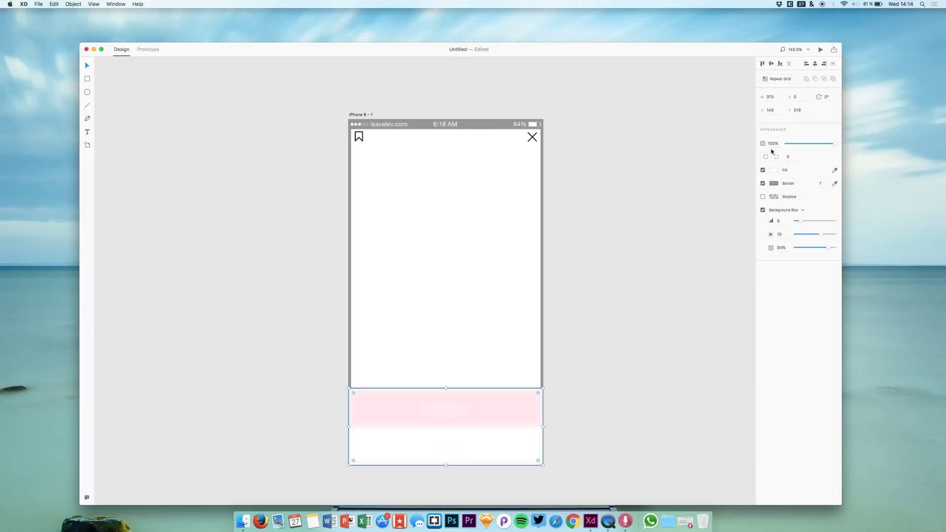
{"action": "left_click_drag", "start_coordinate": [805, 219], "coordinate": [811, 221]}
{"action": "left_click", "coordinate": [587, 397]}
{"action": "left_click", "coordinate": [513, 364]}
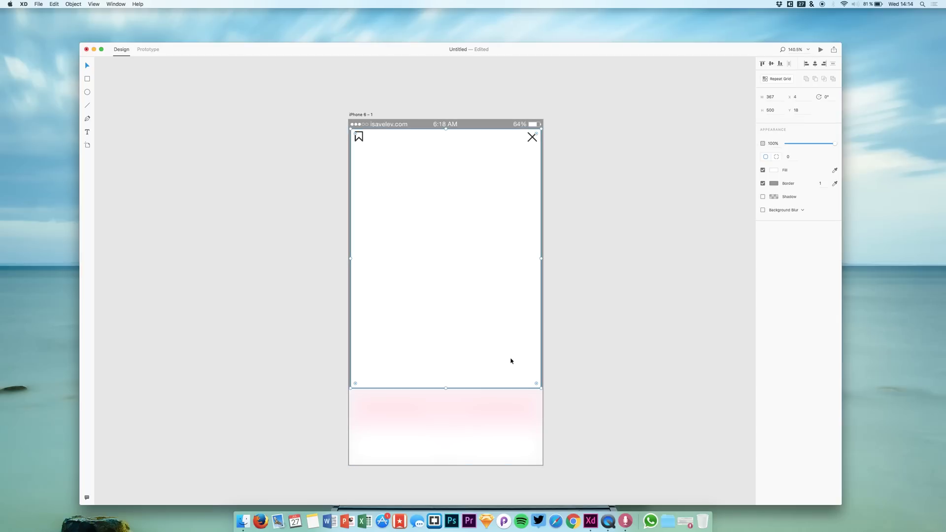
{"action": "left_click", "coordinate": [501, 421]}
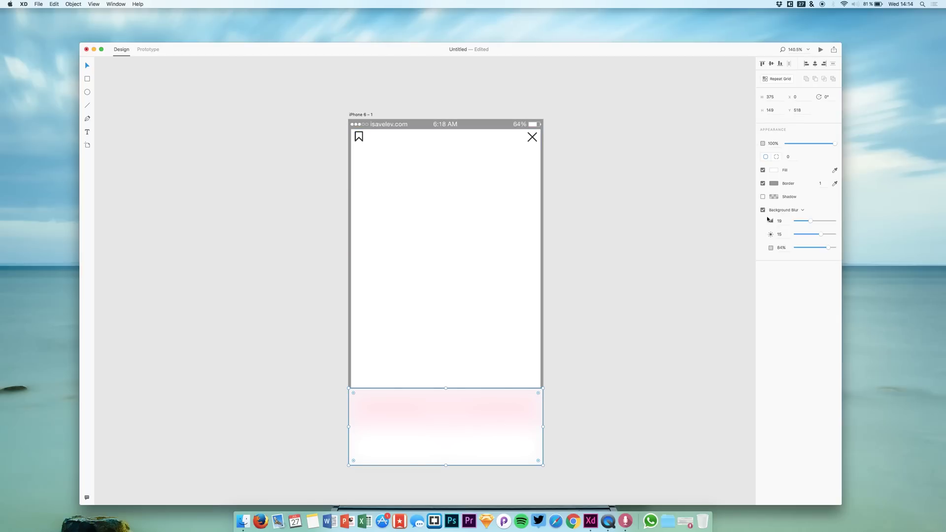
{"action": "left_click", "coordinate": [763, 184]}
Fine-tune the blurred rectangle's position and width on the artboard
{"action": "left_click", "coordinate": [607, 271]}
{"action": "left_click", "coordinate": [475, 420]}
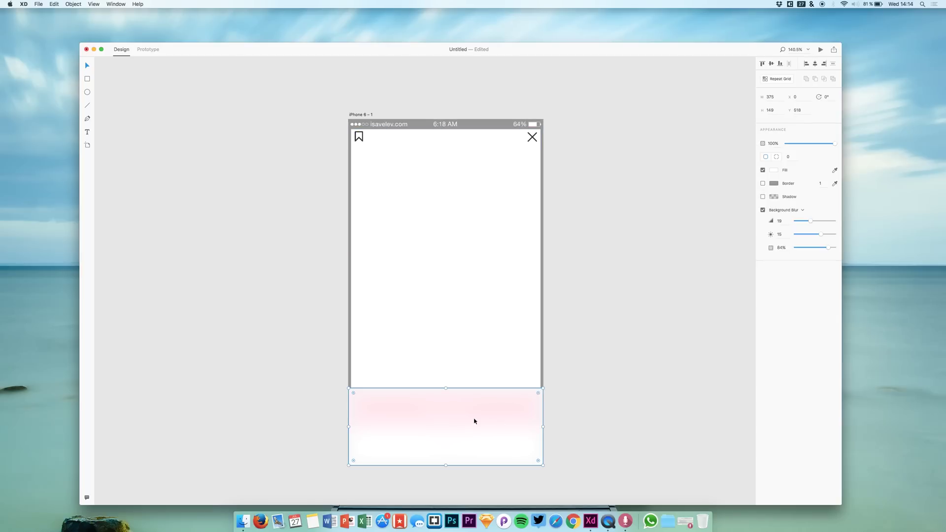
{"action": "left_click_drag", "start_coordinate": [474, 421], "coordinate": [476, 423]}
{"action": "left_click_drag", "start_coordinate": [543, 426], "coordinate": [545, 427]}
{"action": "left_click", "coordinate": [604, 394]}
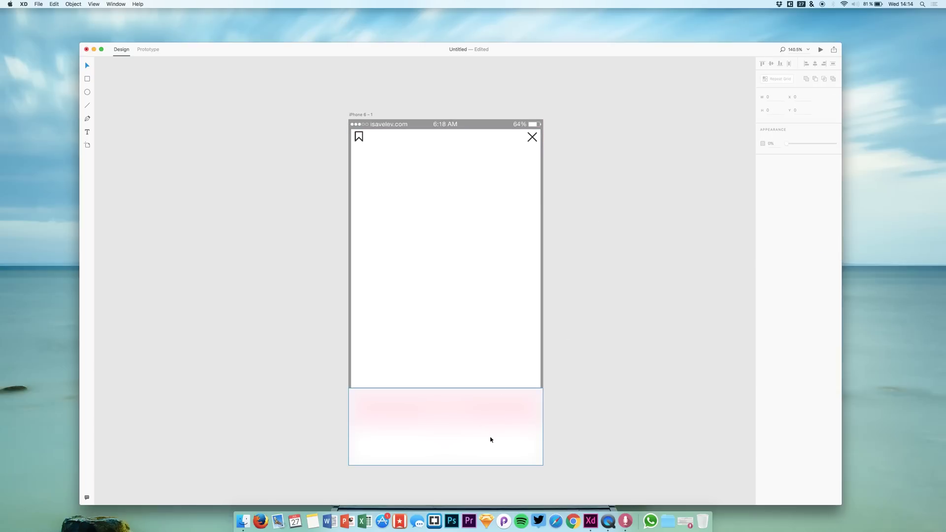
{"action": "left_click", "coordinate": [471, 422]}
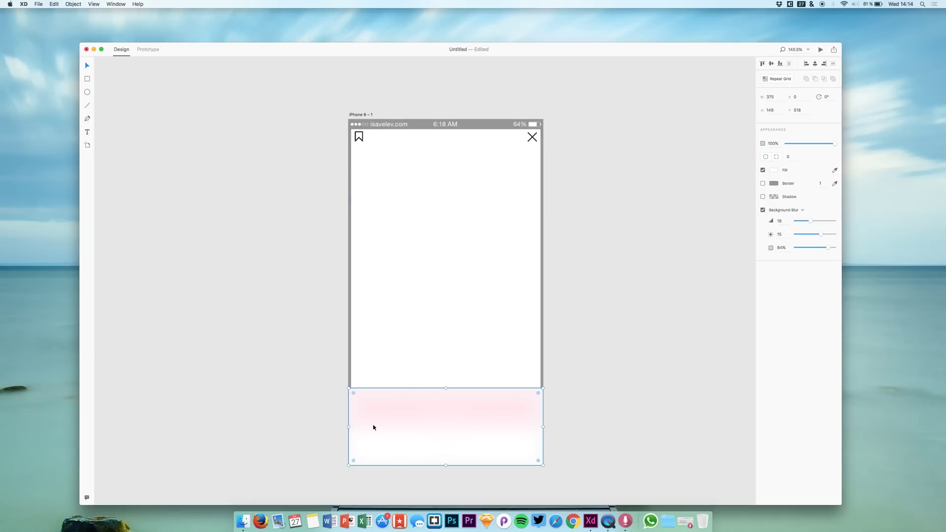
Delete the blurred rectangle, clear the selection and zoom out slightly
{"action": "key", "text": "BackSpace"}
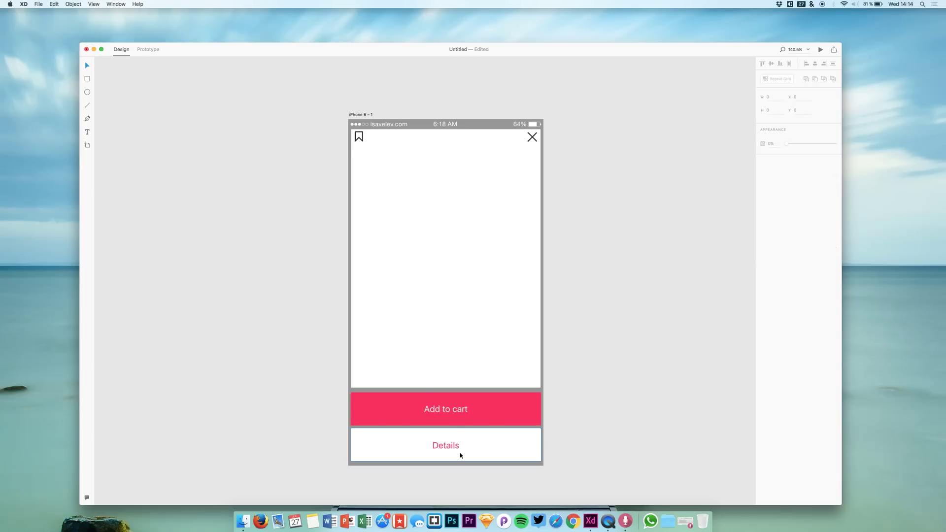
{"action": "left_click", "coordinate": [422, 323]}
{"action": "left_click", "coordinate": [315, 156]}
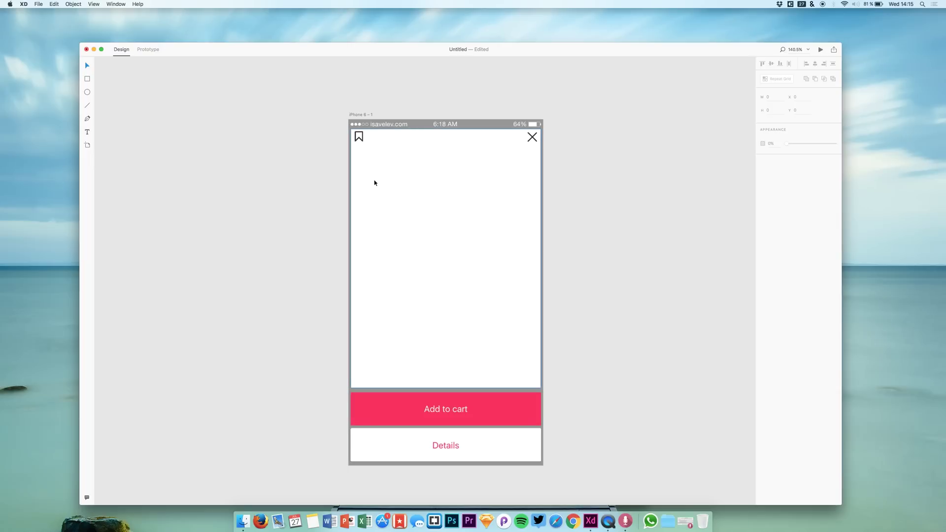
{"action": "scroll", "coordinate": [374, 183], "scroll_direction": "down", "scroll_amount": 2}
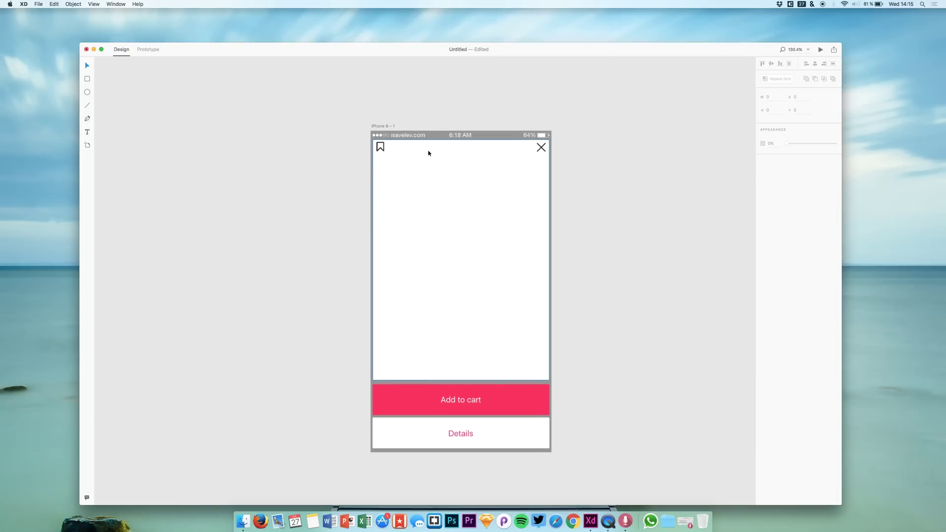